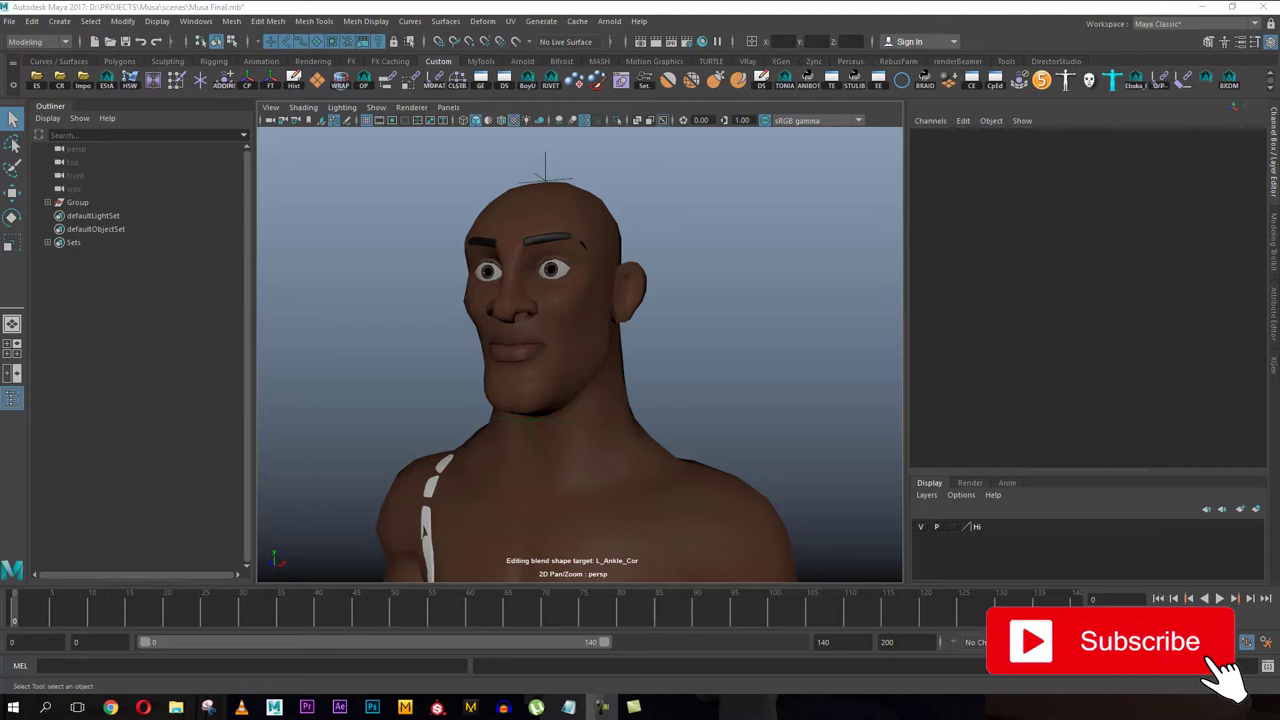
Orbit around the head, then expand Group in the Outliner and select the Body mesh.
mouse_move(606, 324)
left_mouse_down("alt")
mouse_move(586, 334)
mouse_move(629, 337)
mouse_move(586, 337)
mouse_move(663, 357)
mouse_move(577, 363)
mouse_move(627, 375)
left_mouse_up("alt")
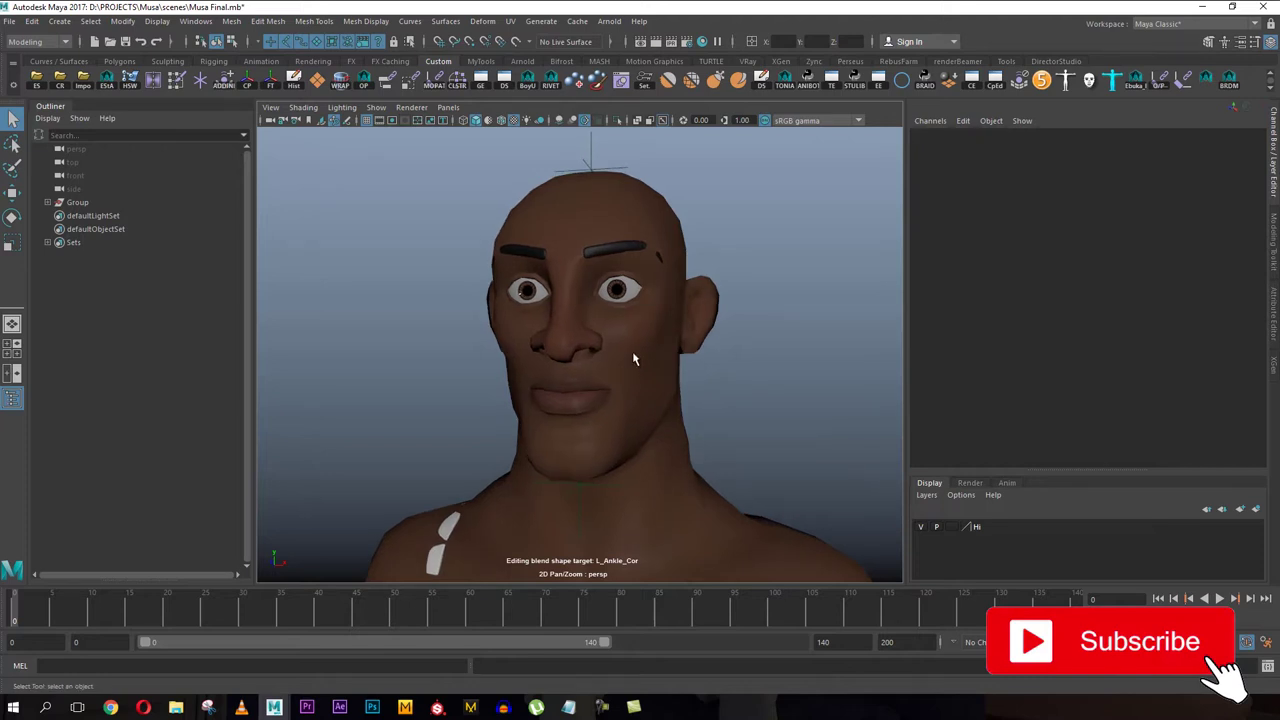
mouse_move(633, 355)
left_mouse_down("alt")
mouse_move(611, 346)
mouse_move(603, 363)
mouse_move(603, 339)
mouse_move(596, 361)
mouse_move(625, 333)
left_mouse_up("alt")
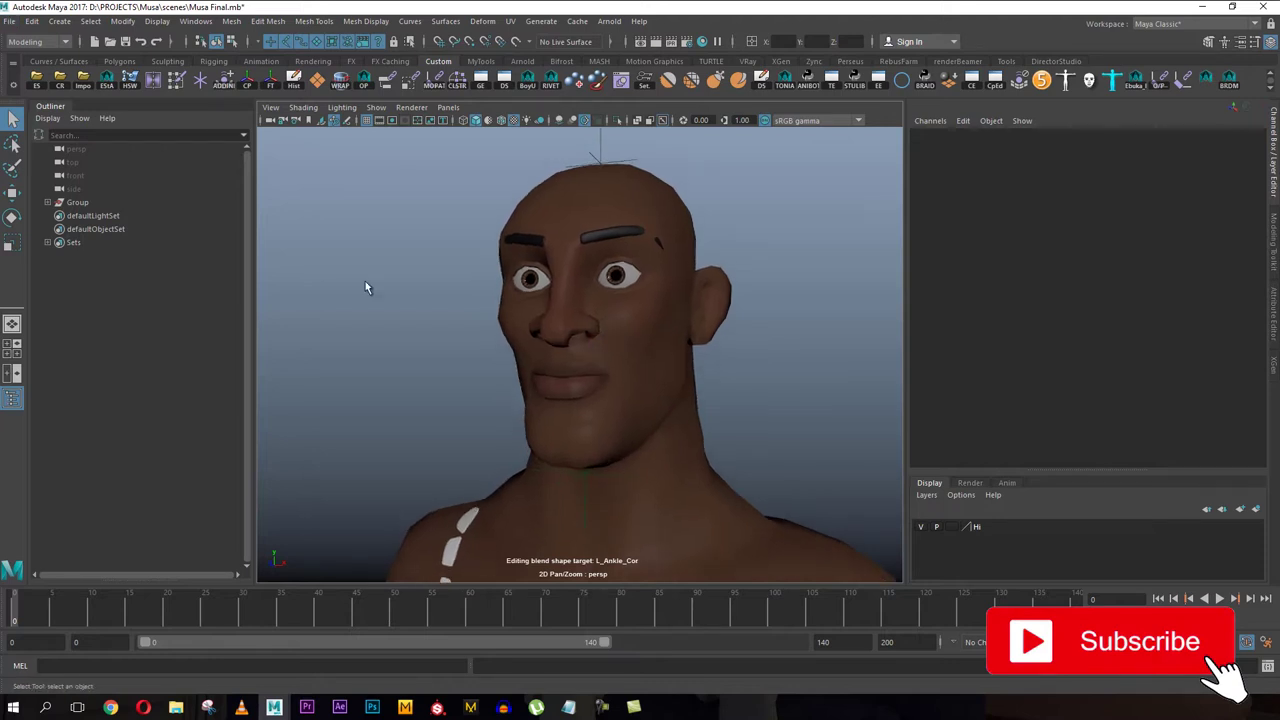
left_click(47, 202, "shift")
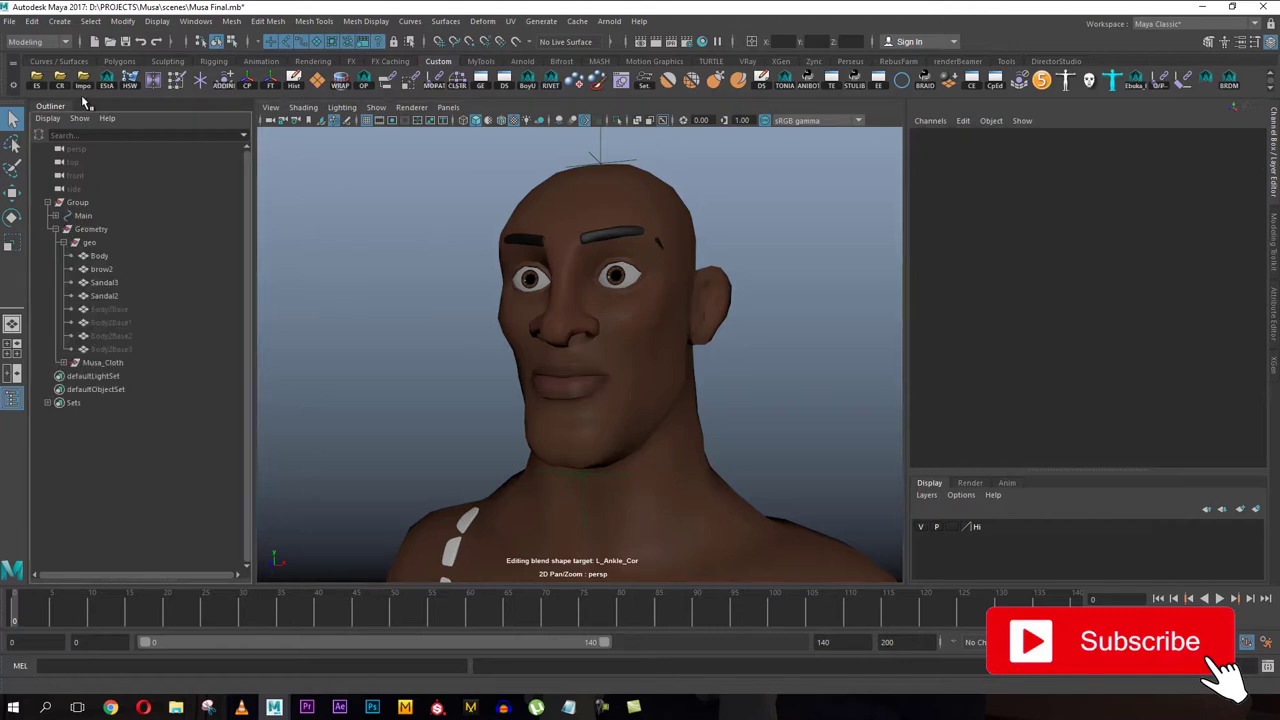
left_click(99, 256)
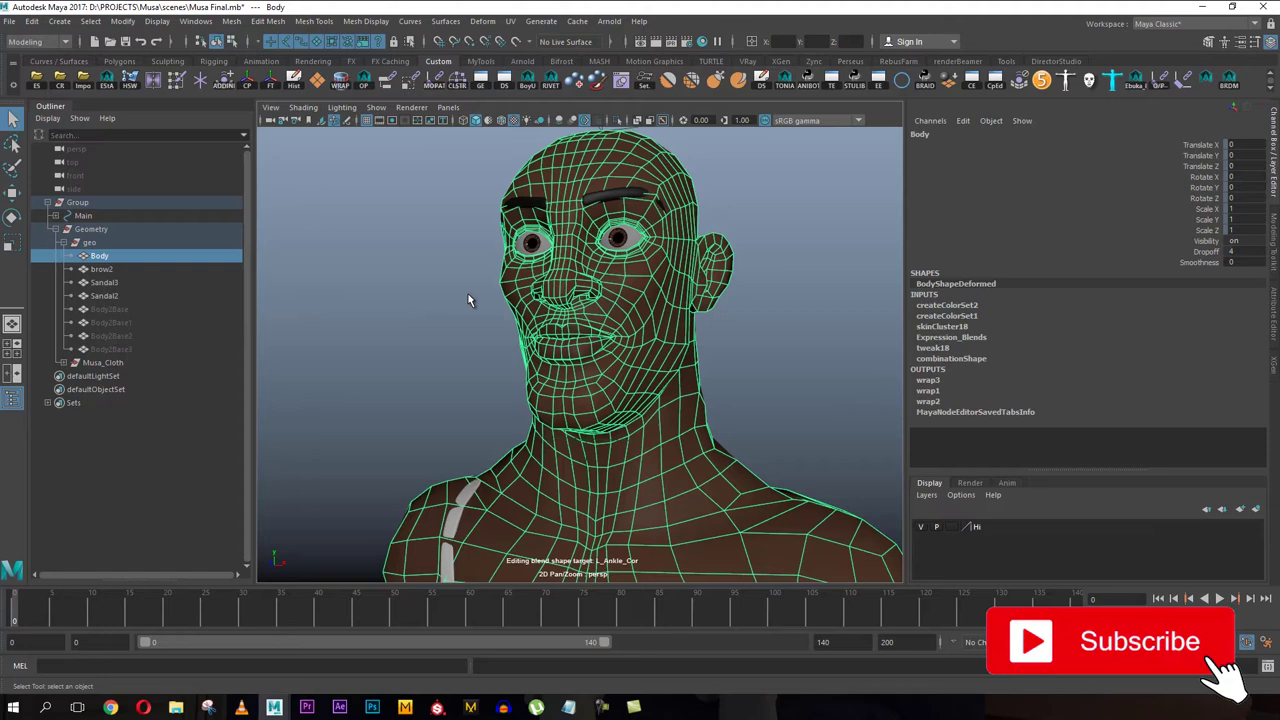
Clear the selection and reframe the viewport to see the whole character from an angle.
left_click_drag(467, 300, 716, 310, "alt")
scroll(693, 402, "down", 5)
left_click(693, 402)
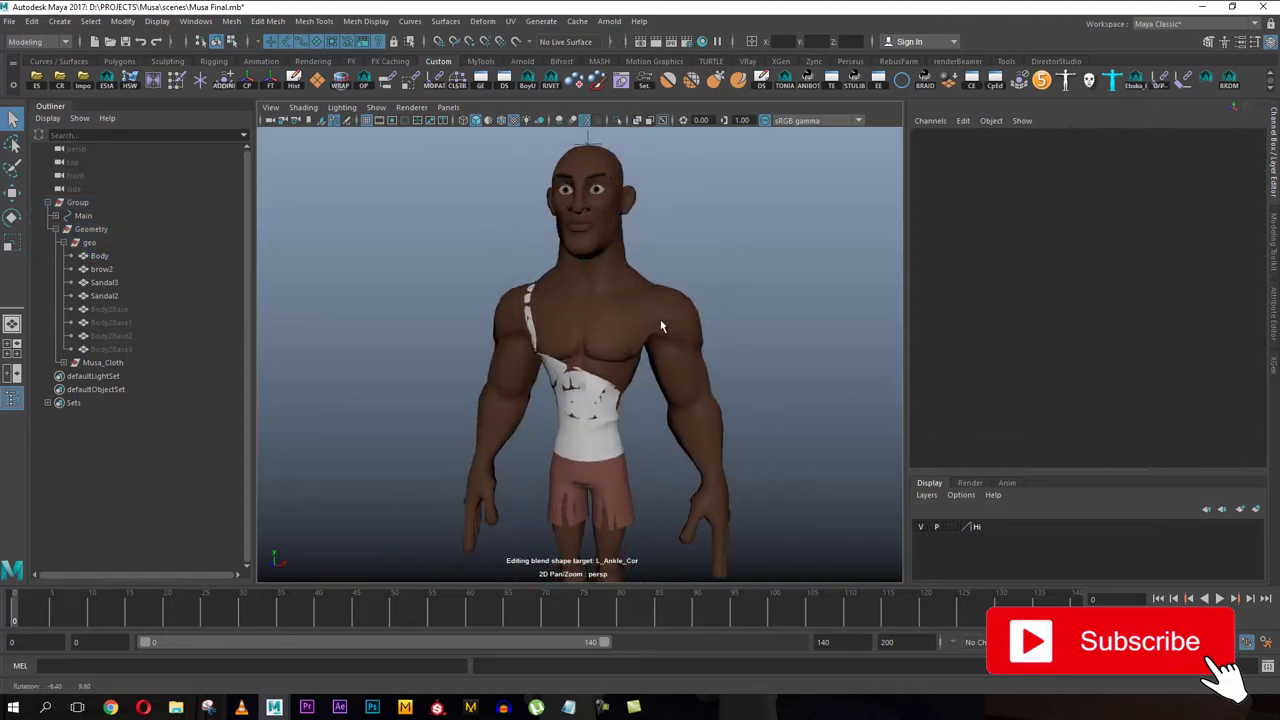
scroll(661, 300, "up", 2)
scroll(662, 276, "up", 3)
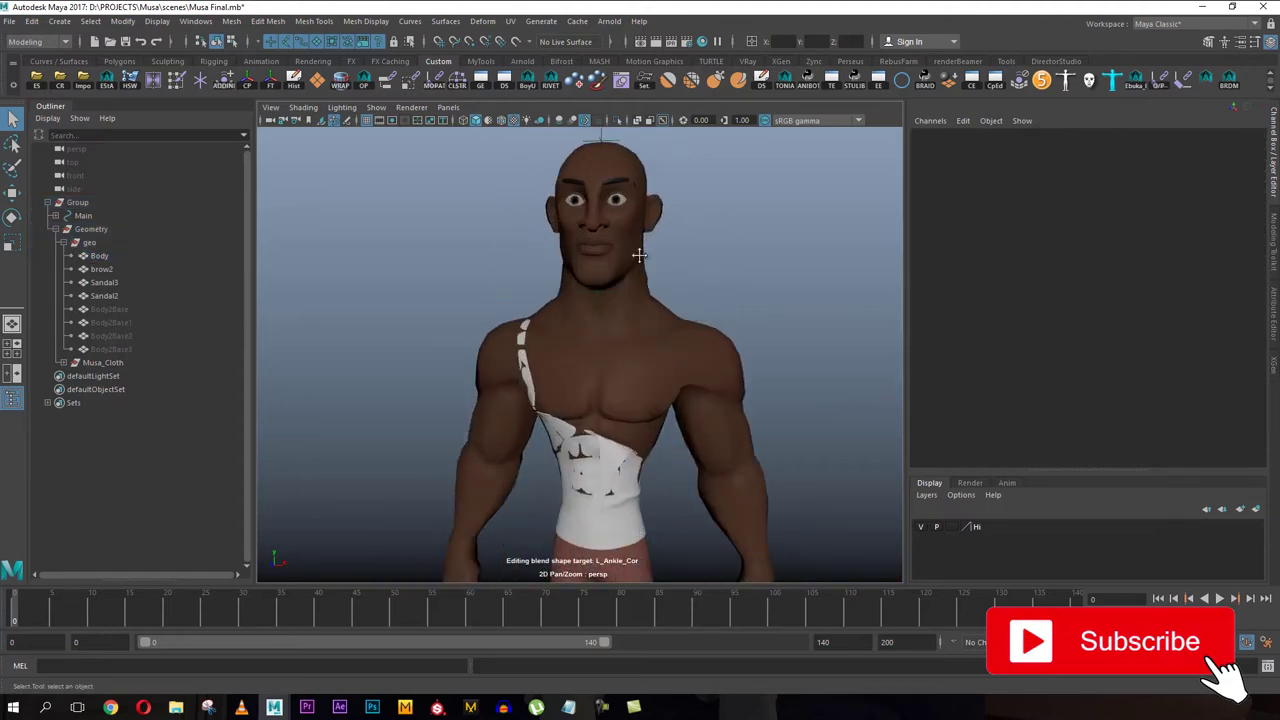
middle_click_drag(638, 255, 590, 323, "alt")
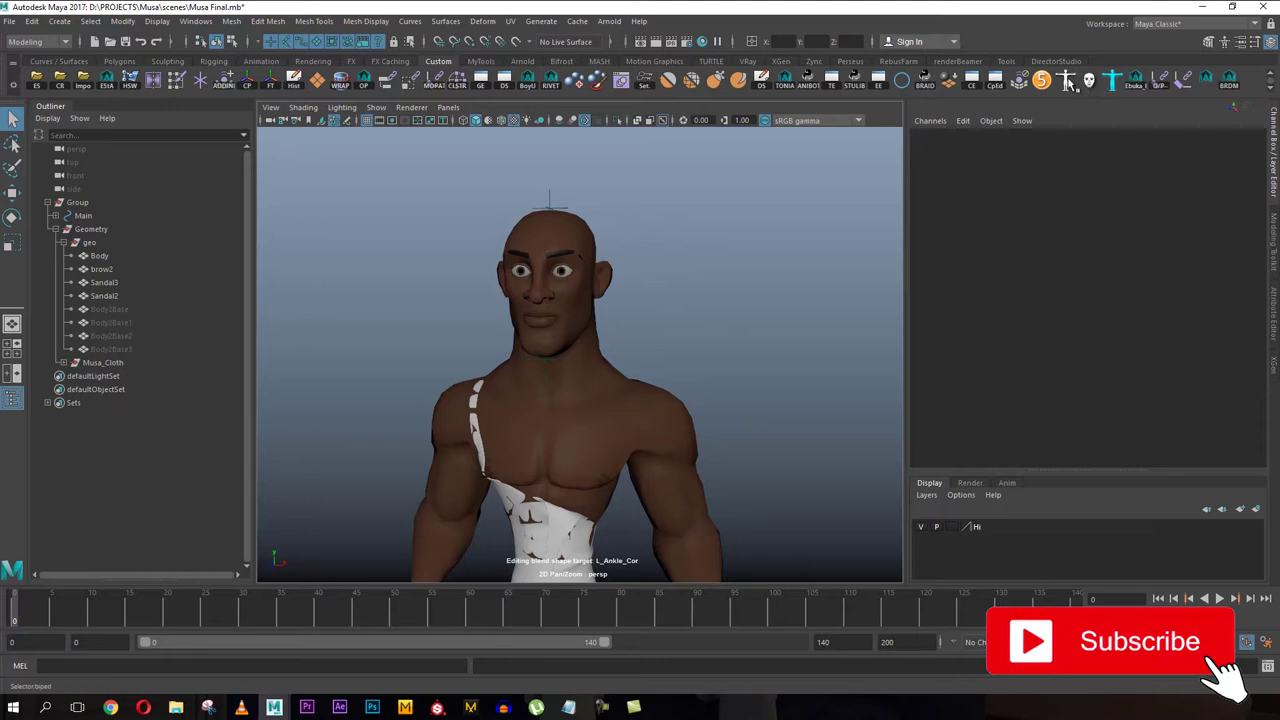
left_click_drag(570, 300, 620, 290, "alt")
scroll(613, 281, "down", 2)
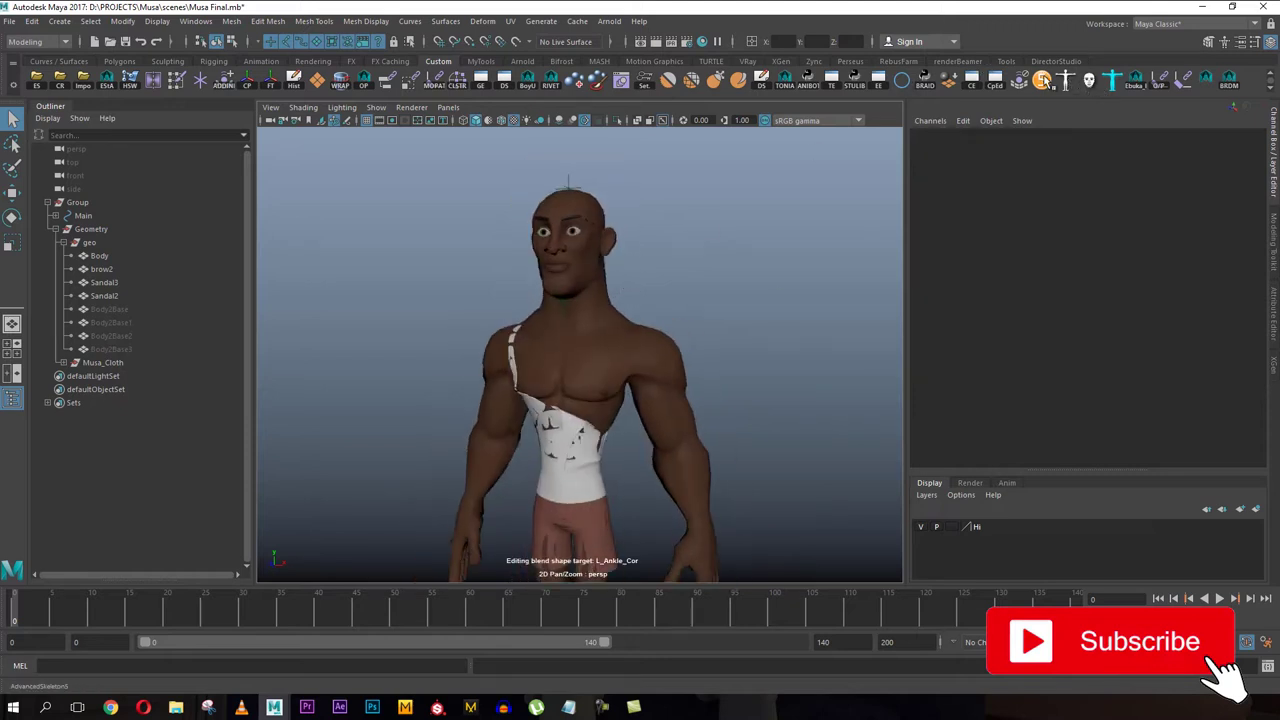
Select the left shoulder control in the biped picker and rotate the arm outward.
left_click_drag(612, 361, 450, 320, "alt")
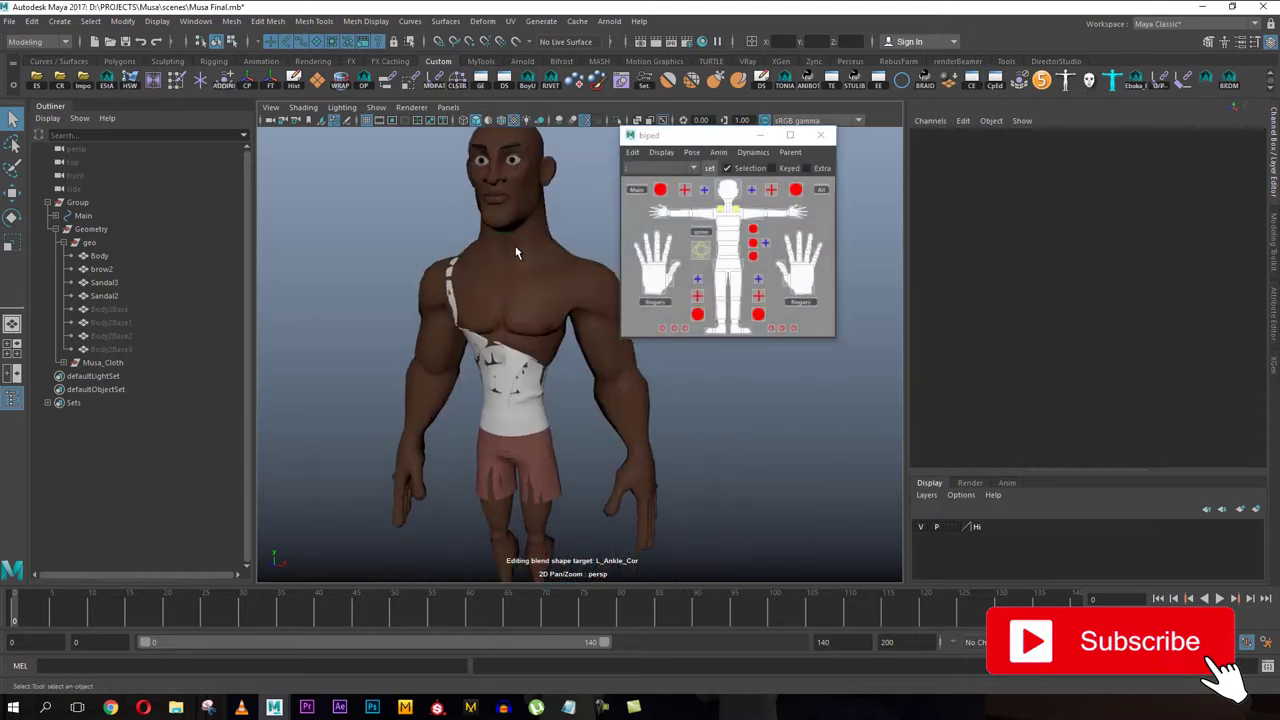
left_click(766, 212)
left_click_drag(705, 136, 828, 153)
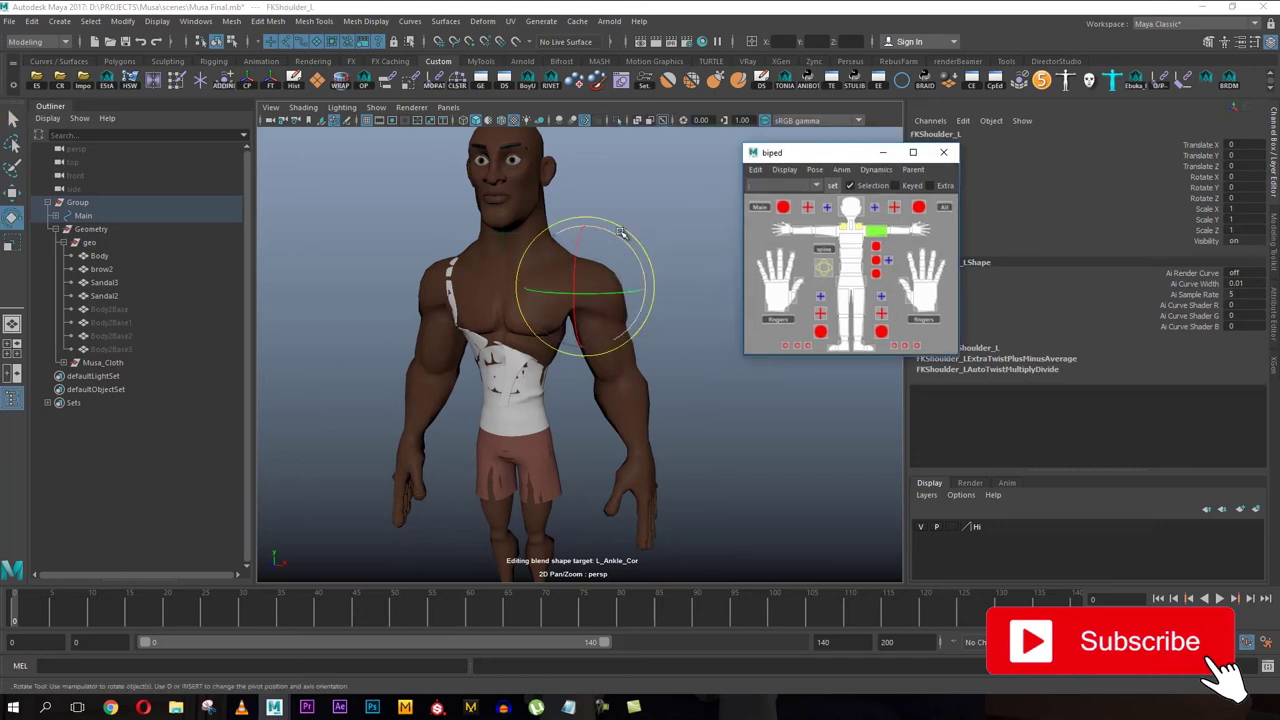
mouse_move(617, 236)
left_mouse_down()
mouse_move(625, 300)
mouse_move(604, 241)
left_mouse_up()
Undo the shoulder rotation back to rest pose and select the Body mesh.
key("ctrl+z")
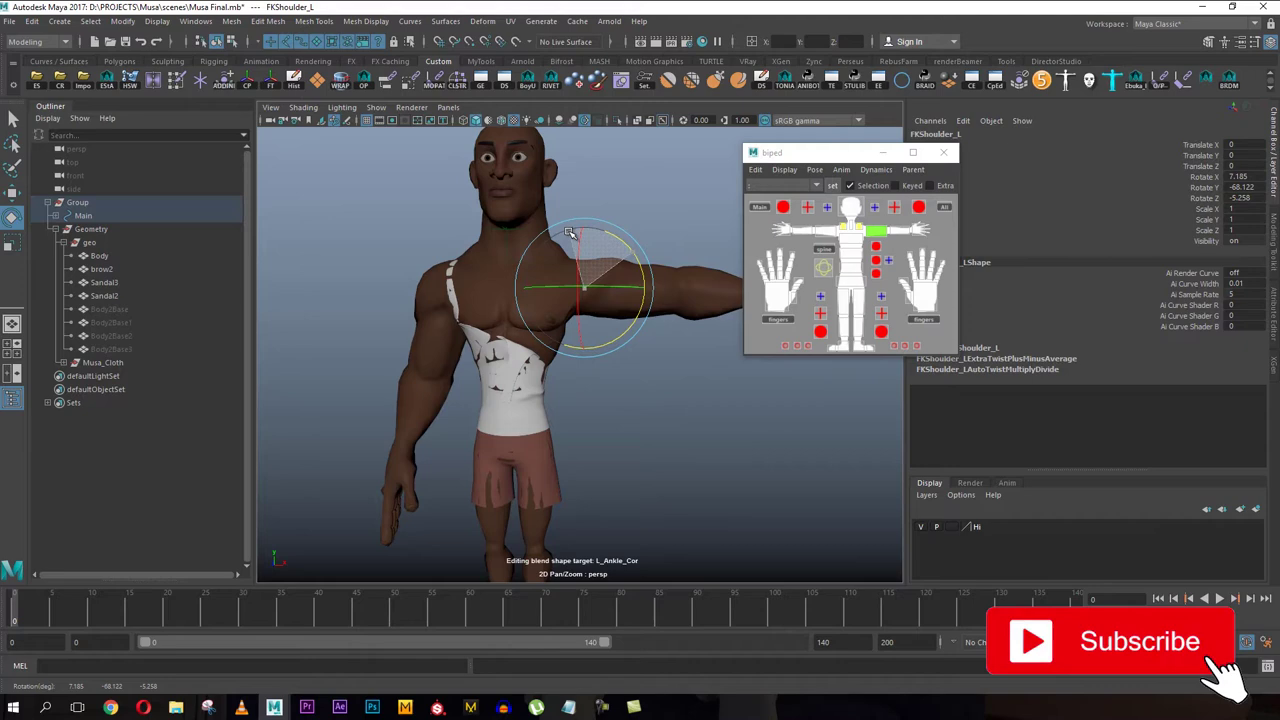
key("ctrl+z")
key("ctrl+z")
key("ctrl+z")
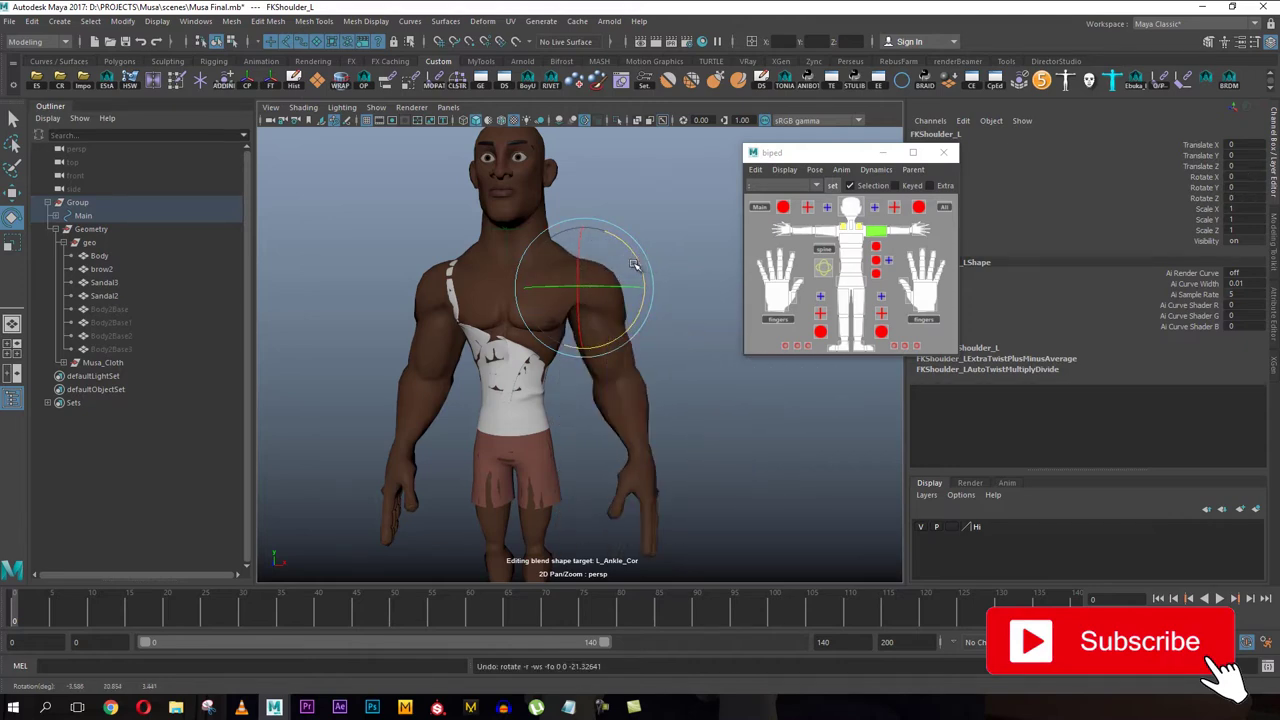
scroll(541, 335, "up", 3)
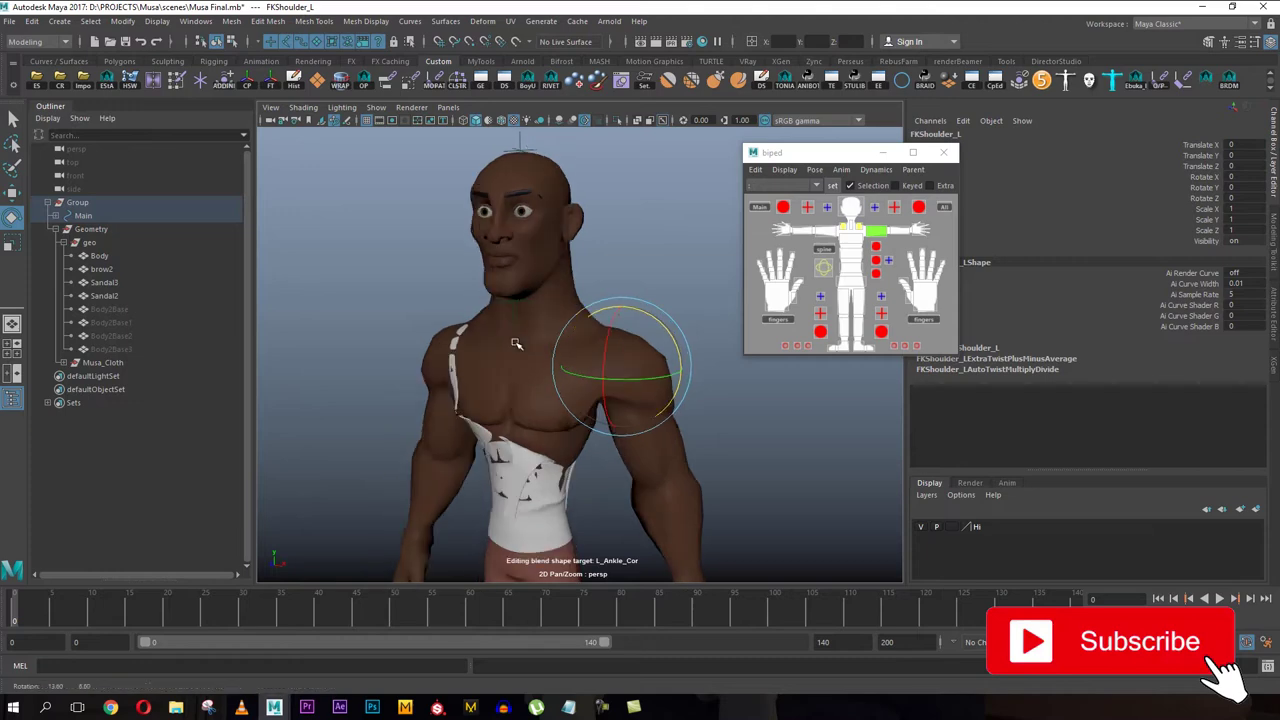
left_click(563, 284)
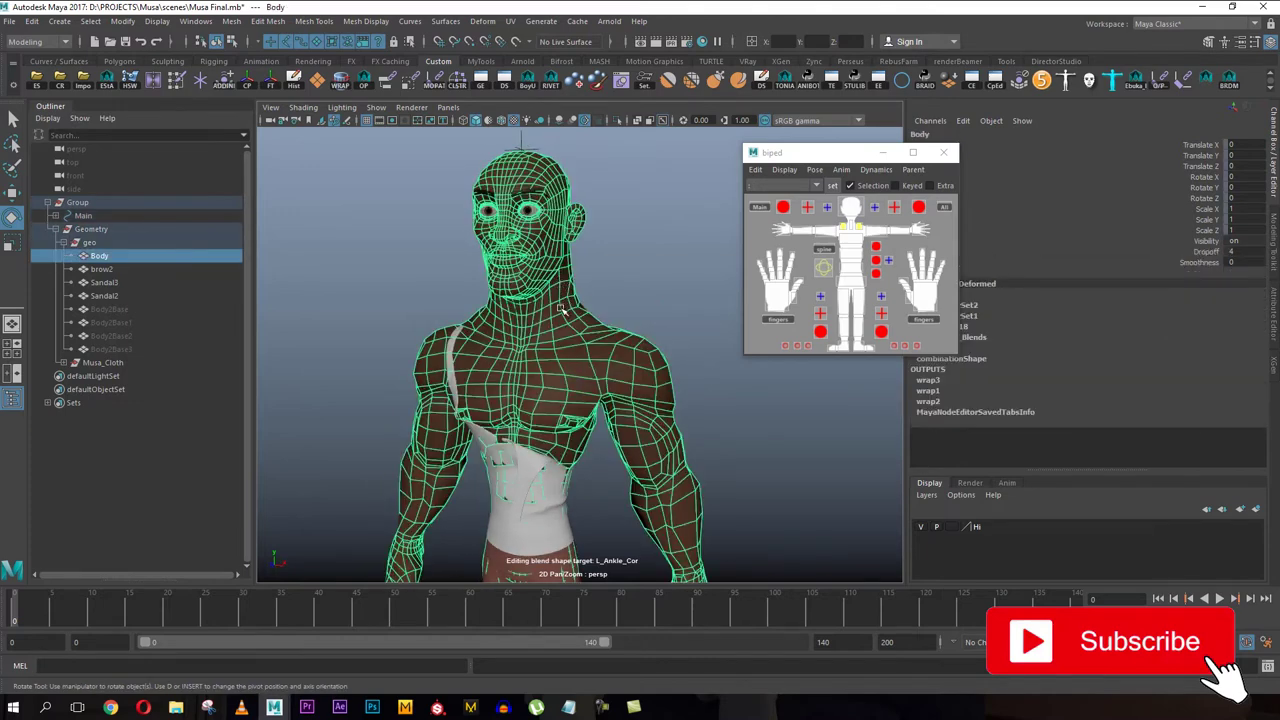
Move the biped picker aside and frame the character's head and upper torso from the front.
left_click_drag(817, 158, 753, 160)
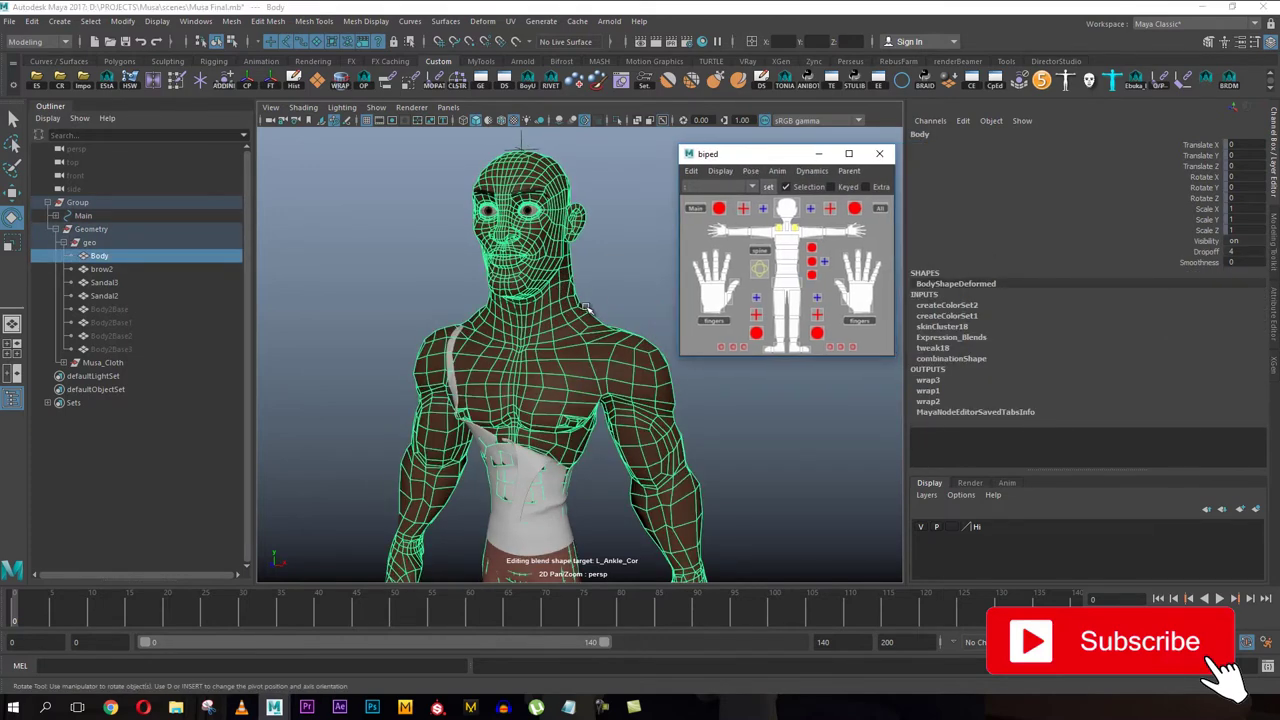
left_click_drag(592, 306, 594, 330, "alt")
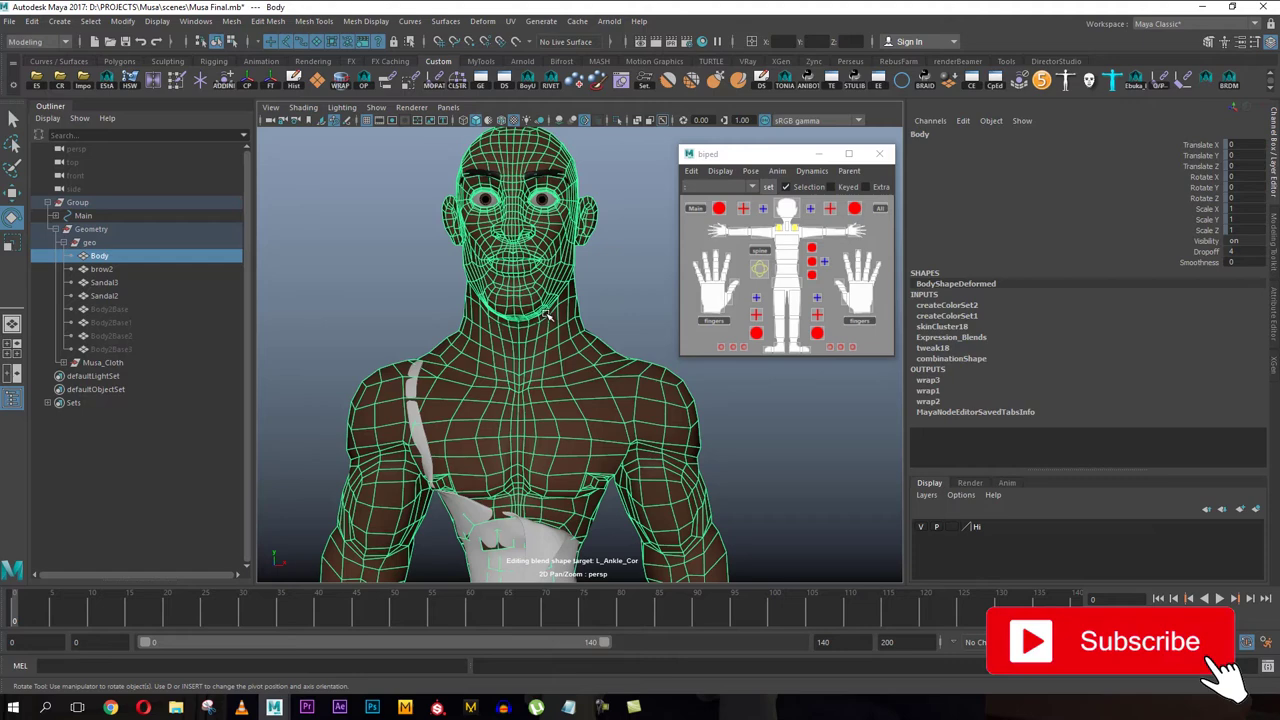
middle_click_drag(548, 316, 524, 353, "alt")
left_click_drag(522, 352, 537, 343, "alt")
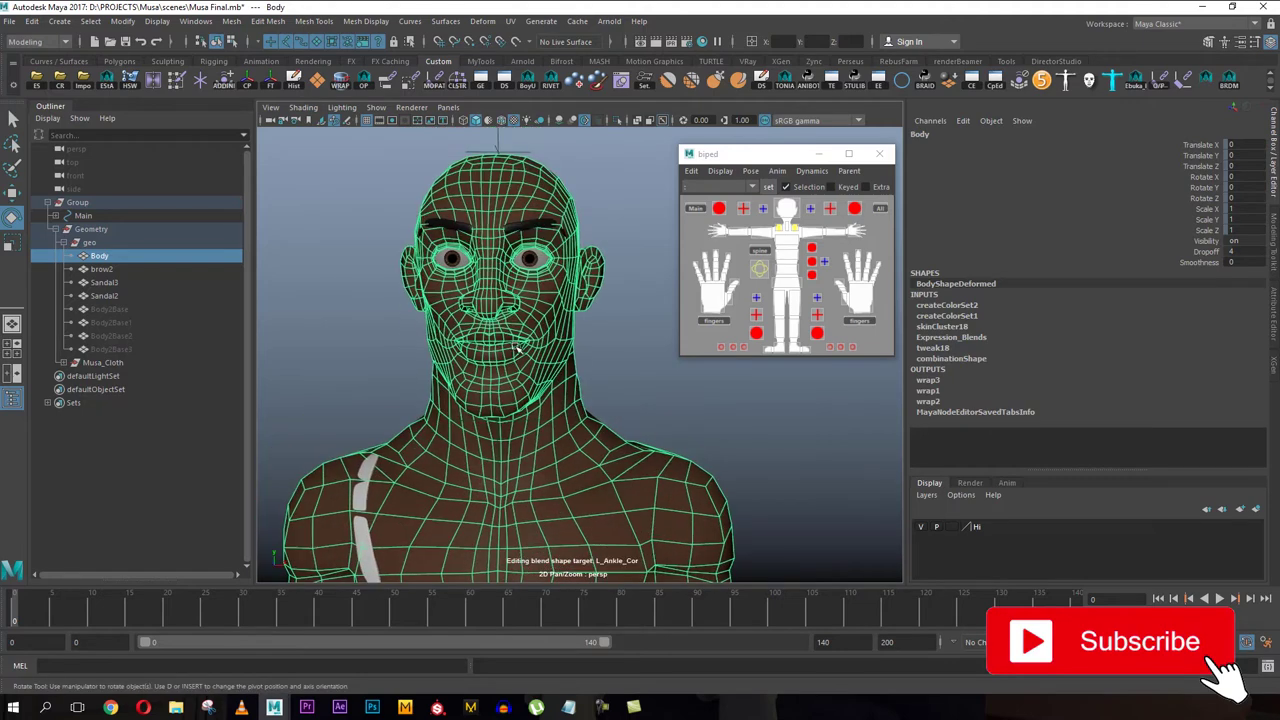
right_click_drag(537, 343, 520, 312, "alt")
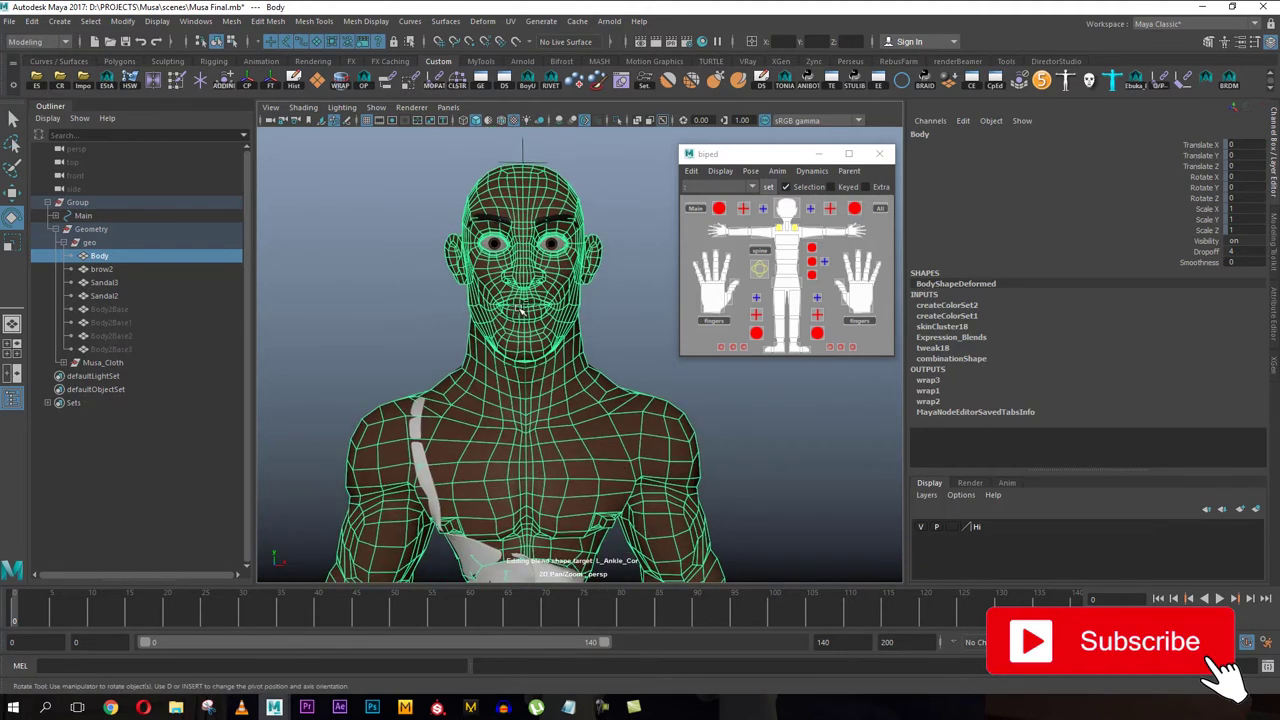
Duplicate the Body mesh as Body3 and hide the original Body.
key("ctrl+d")
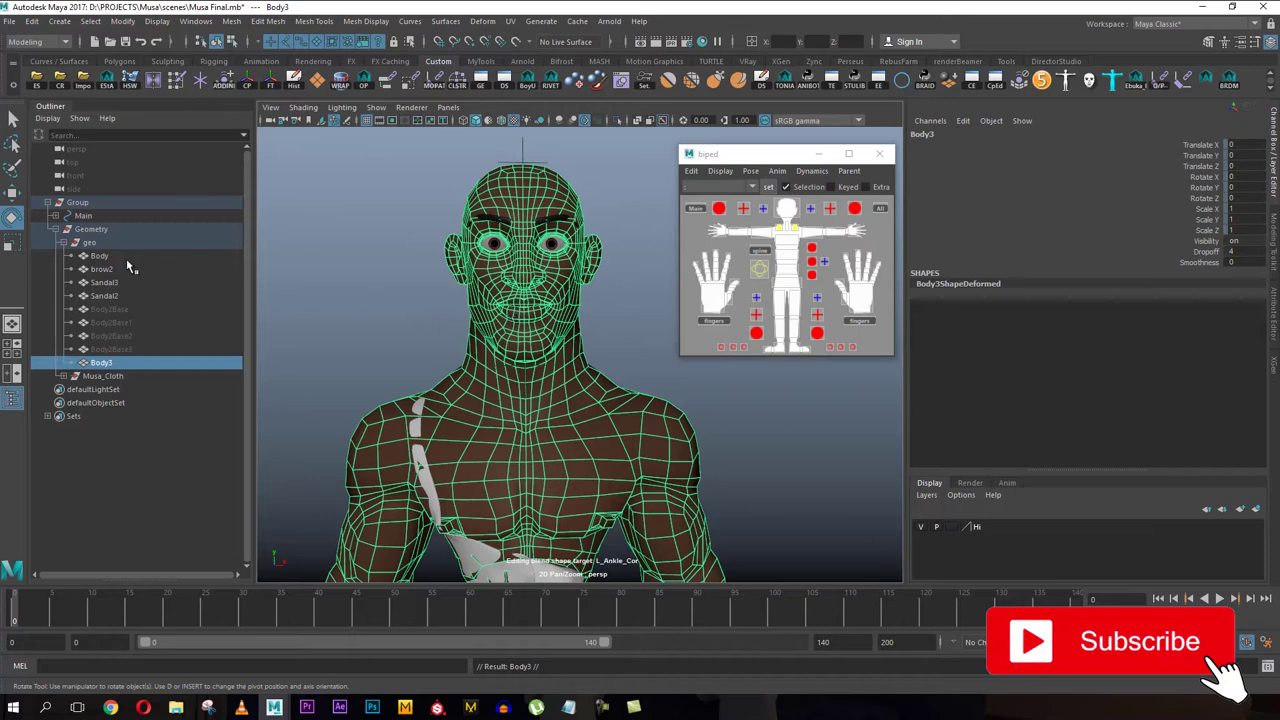
left_click(100, 256)
key("ctrl+h")
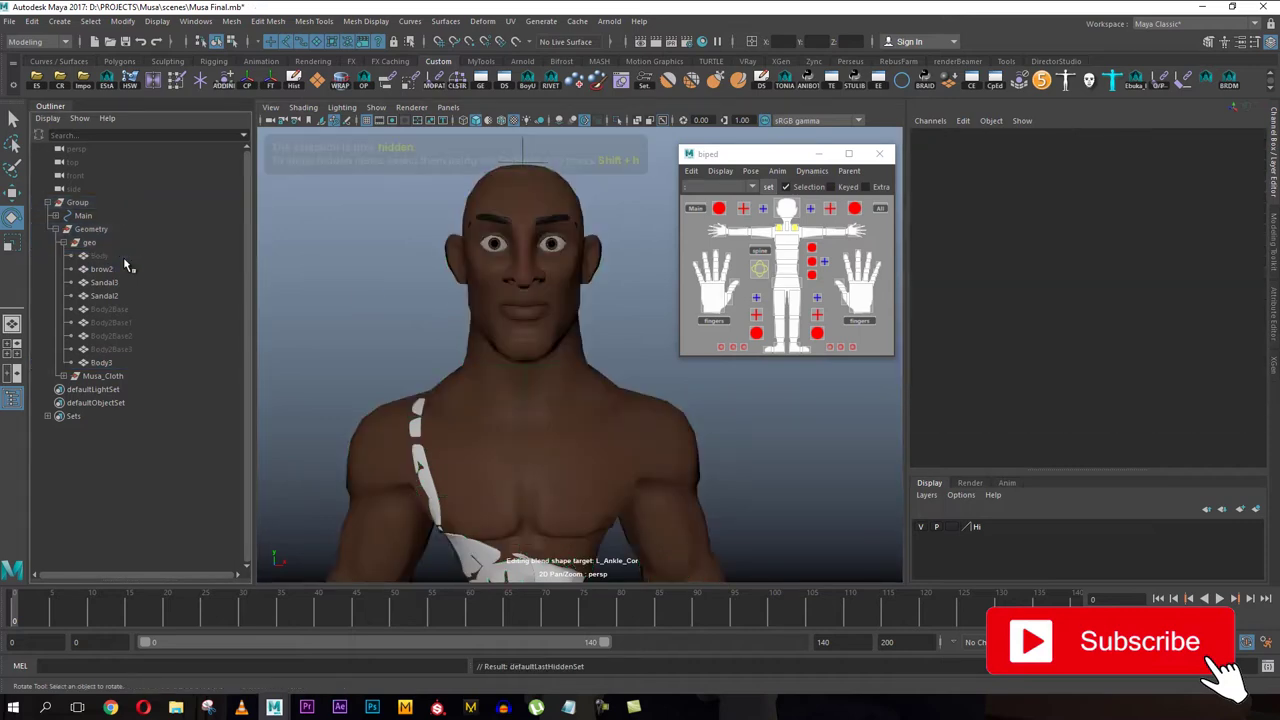
Rename the duplicate Body3 to Body_Wrap and reselect the hidden original Body.
left_click(128, 362)
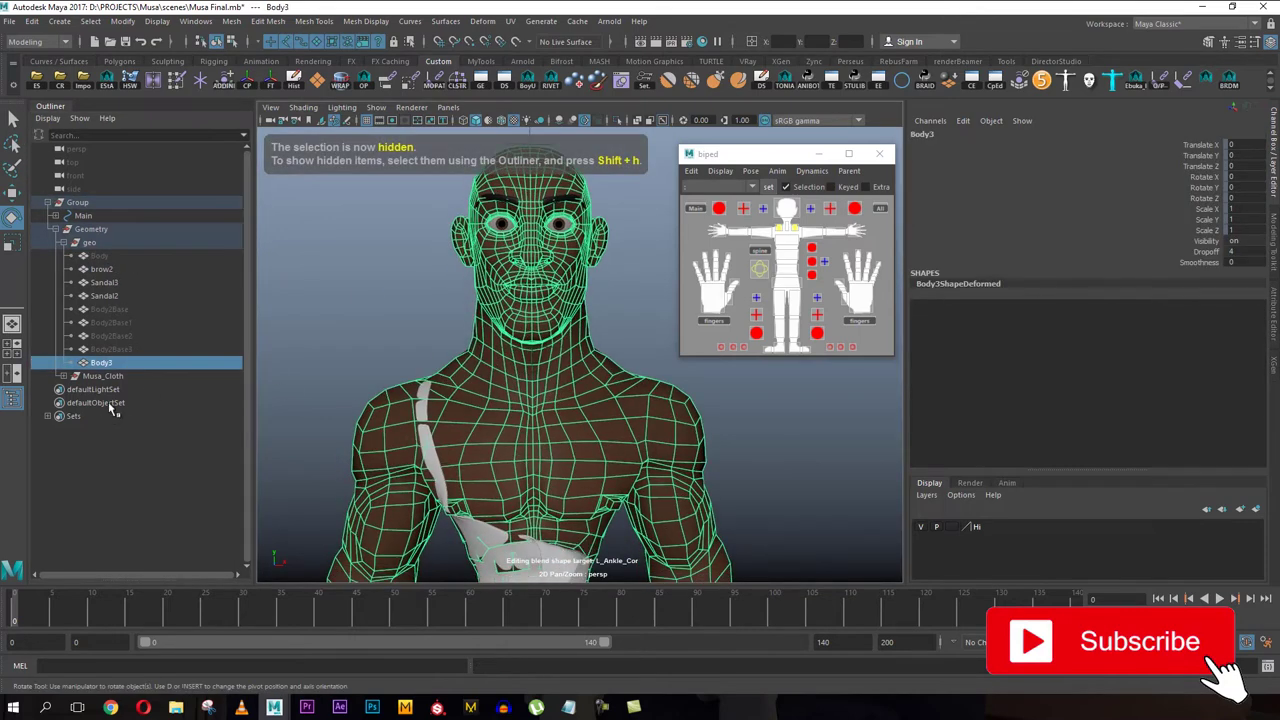
double_click(130, 363)
type("Body_Wrap")
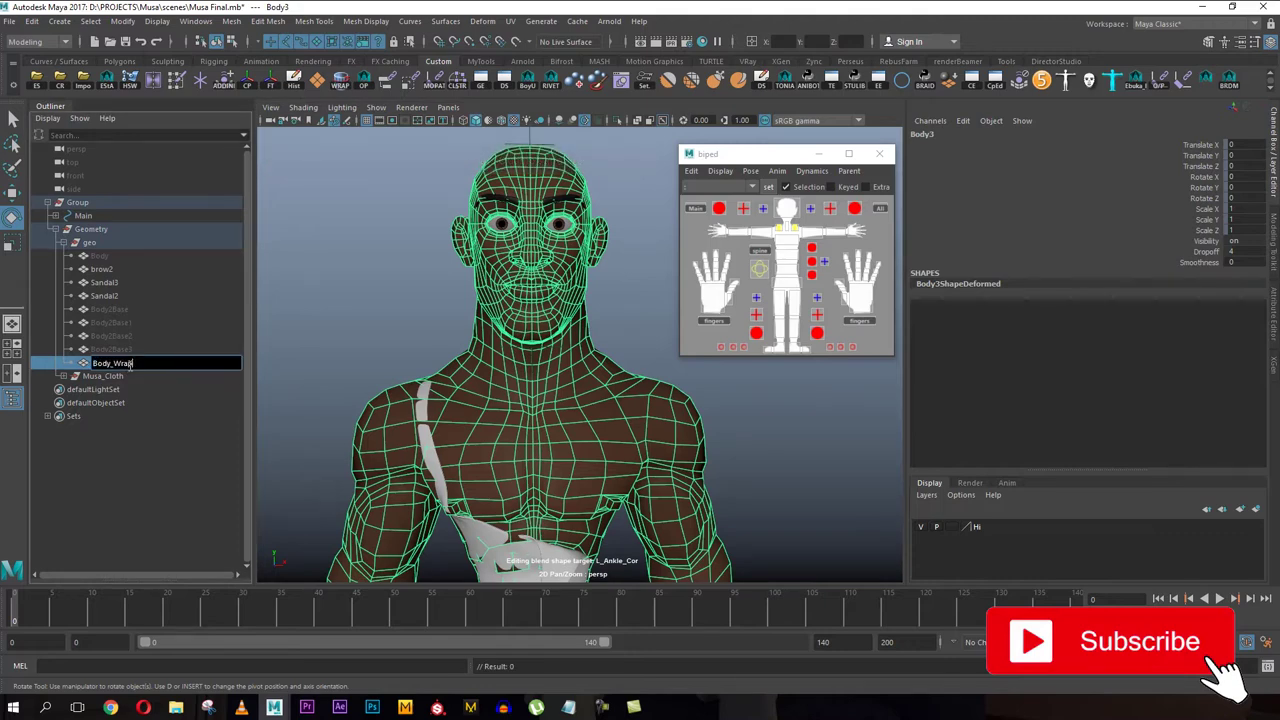
key("Return")
key("3")
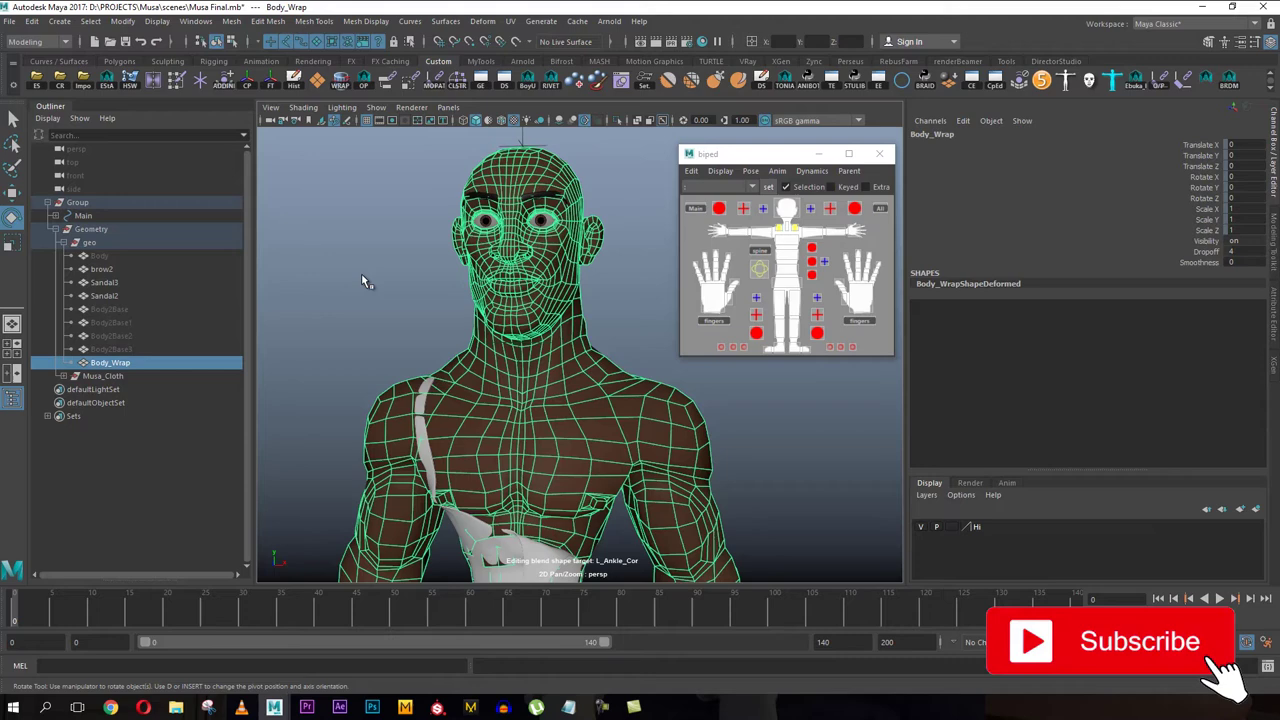
left_click(100, 256)
Unhide the original Body mesh and isolate it alone in the viewport.
key("shift+h")
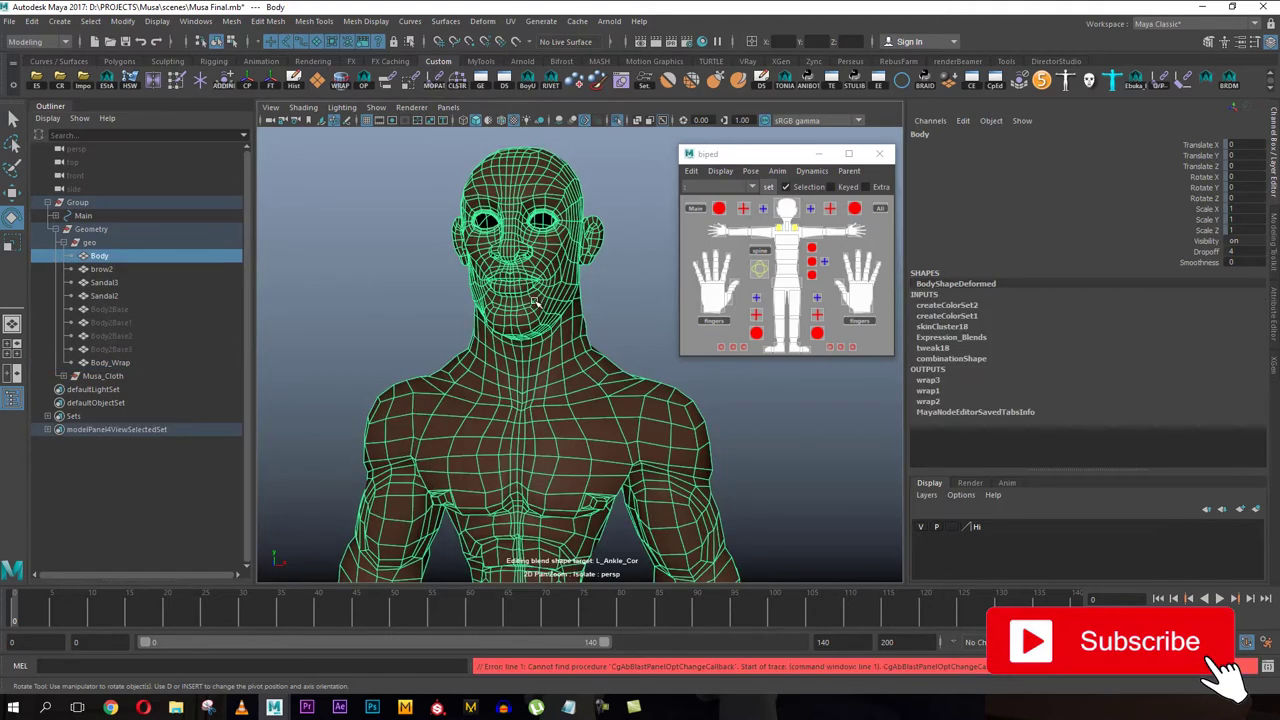
key("ctrl+1")
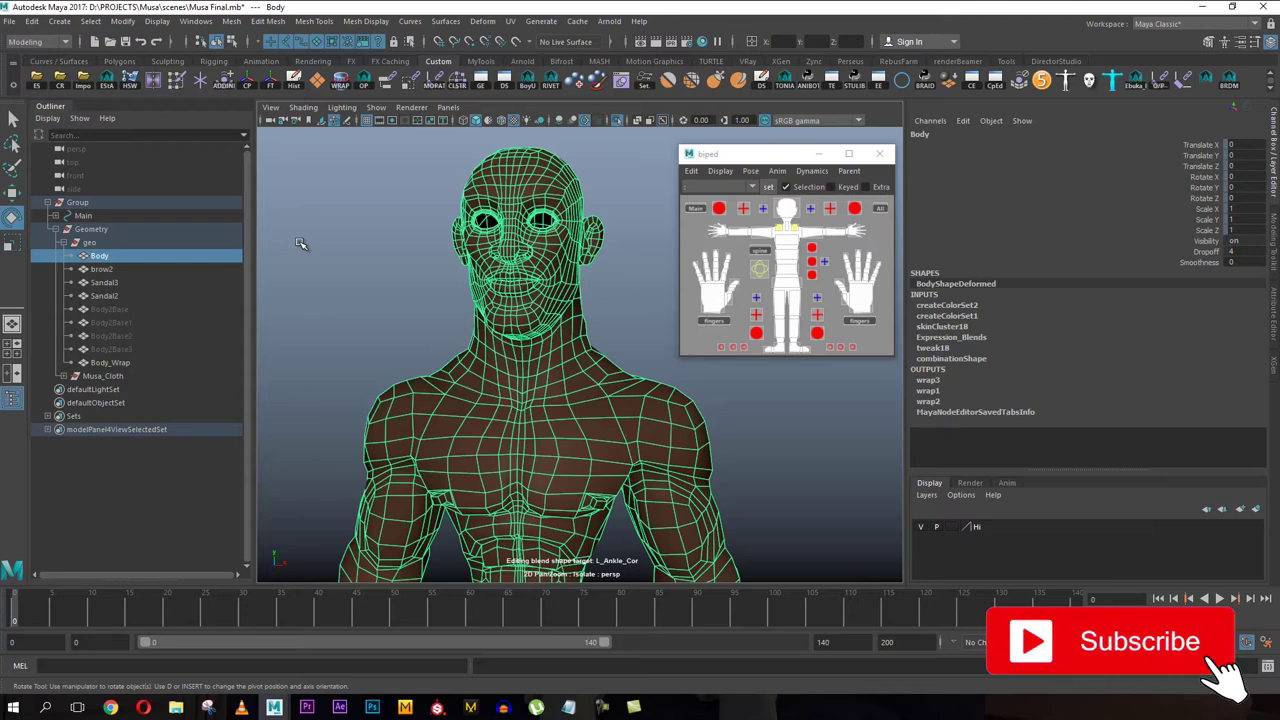
Select Body_Wrap, exit the Body isolation, and isolate Body_Wrap alone.
left_click(135, 363)
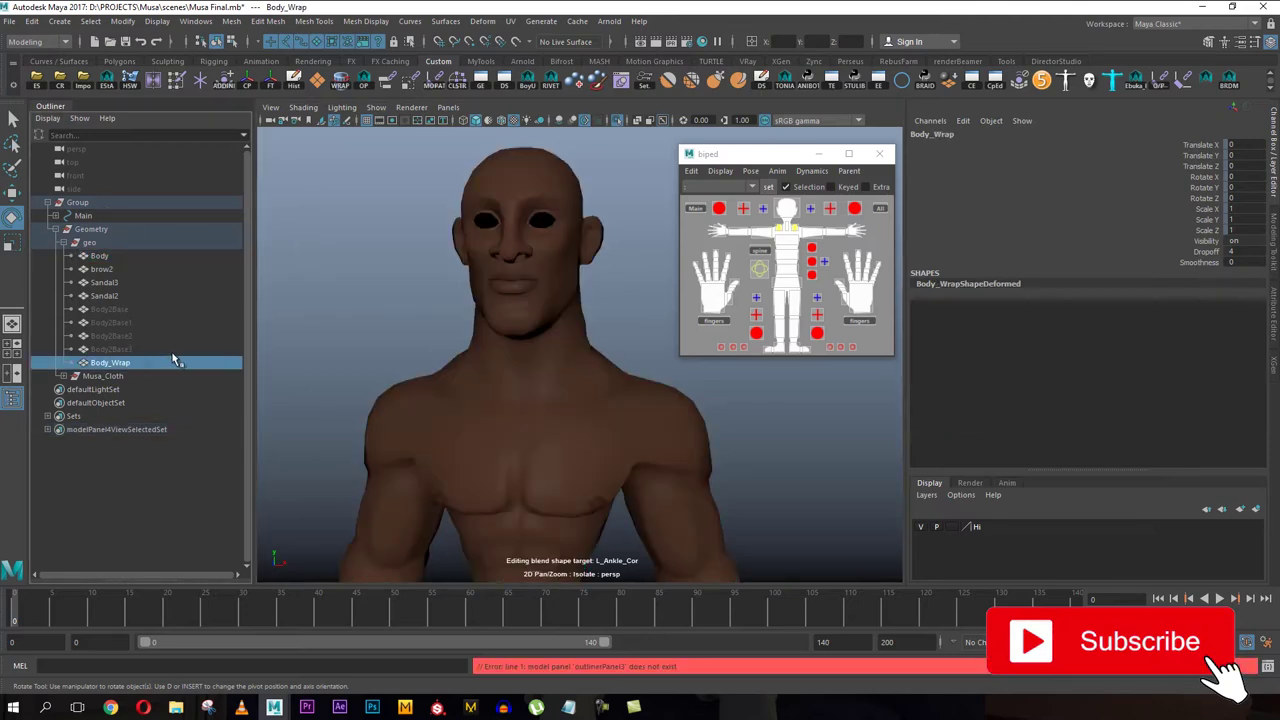
key("ctrl+1")
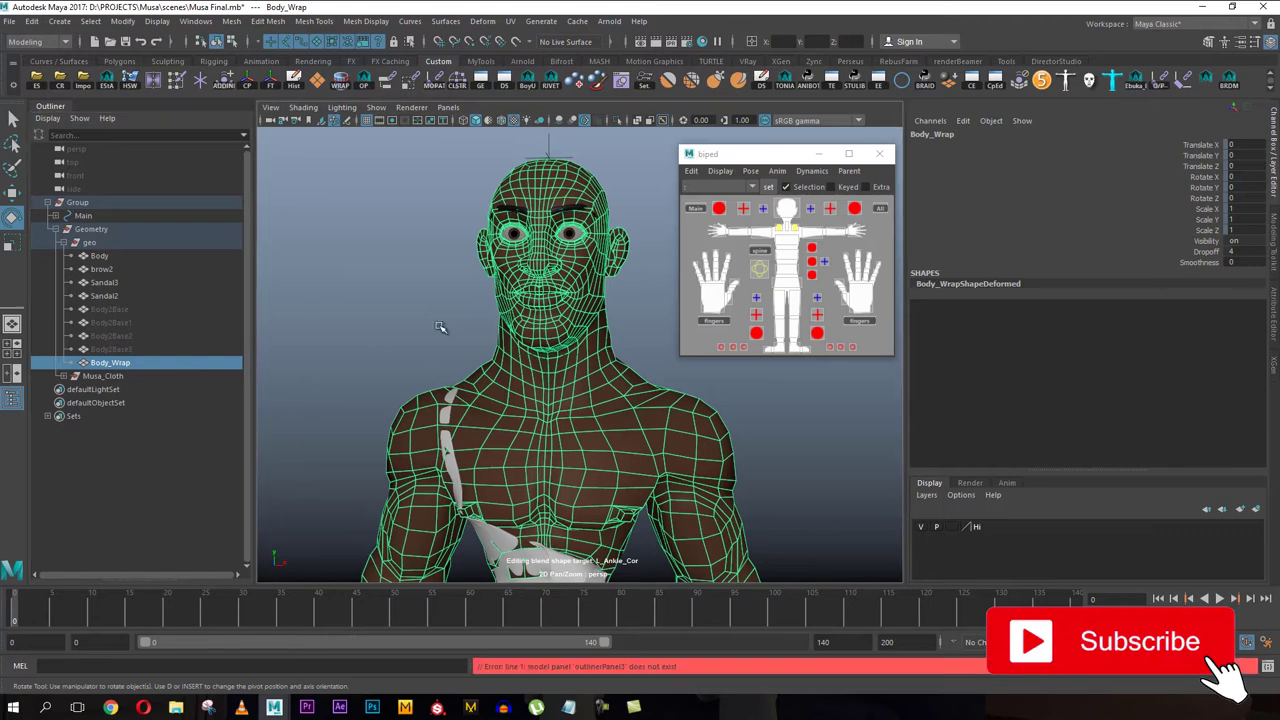
key("ctrl+1")
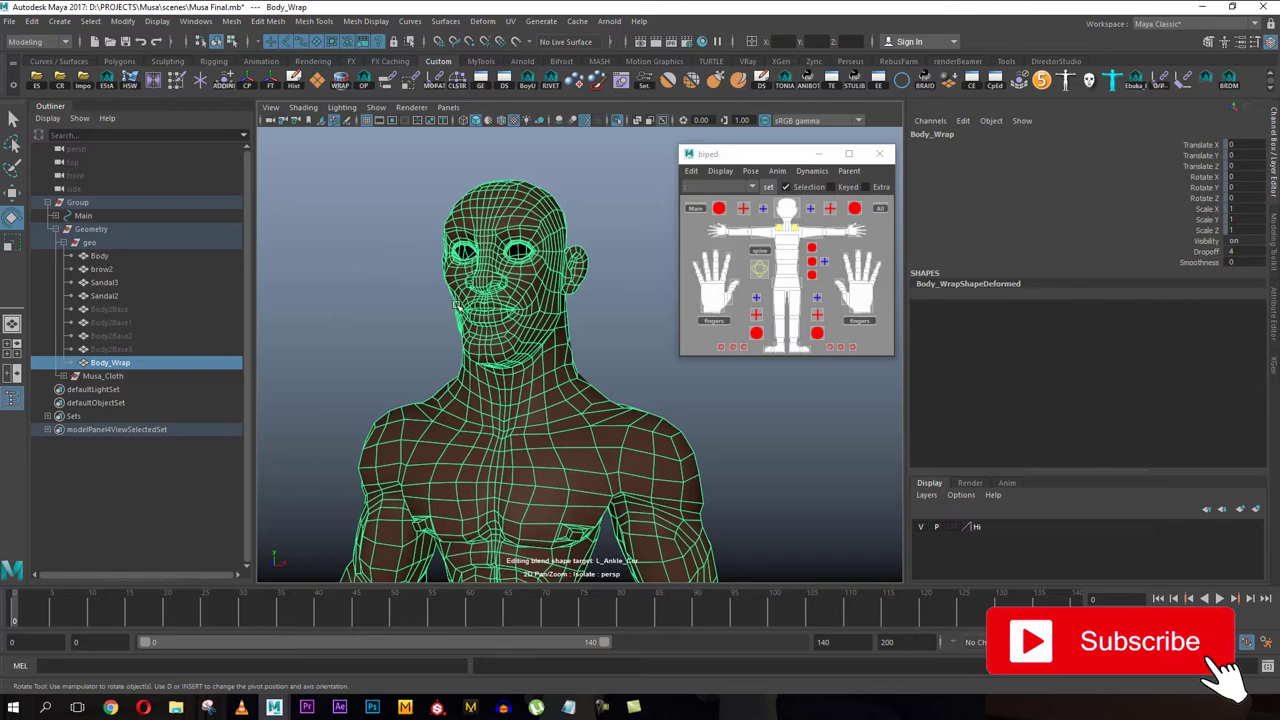
In face mode, delete a torso face and the ring of faces around the waist.
left_click_drag(457, 306, 478, 352, "alt")
right_click_drag(485, 355, 485, 347)
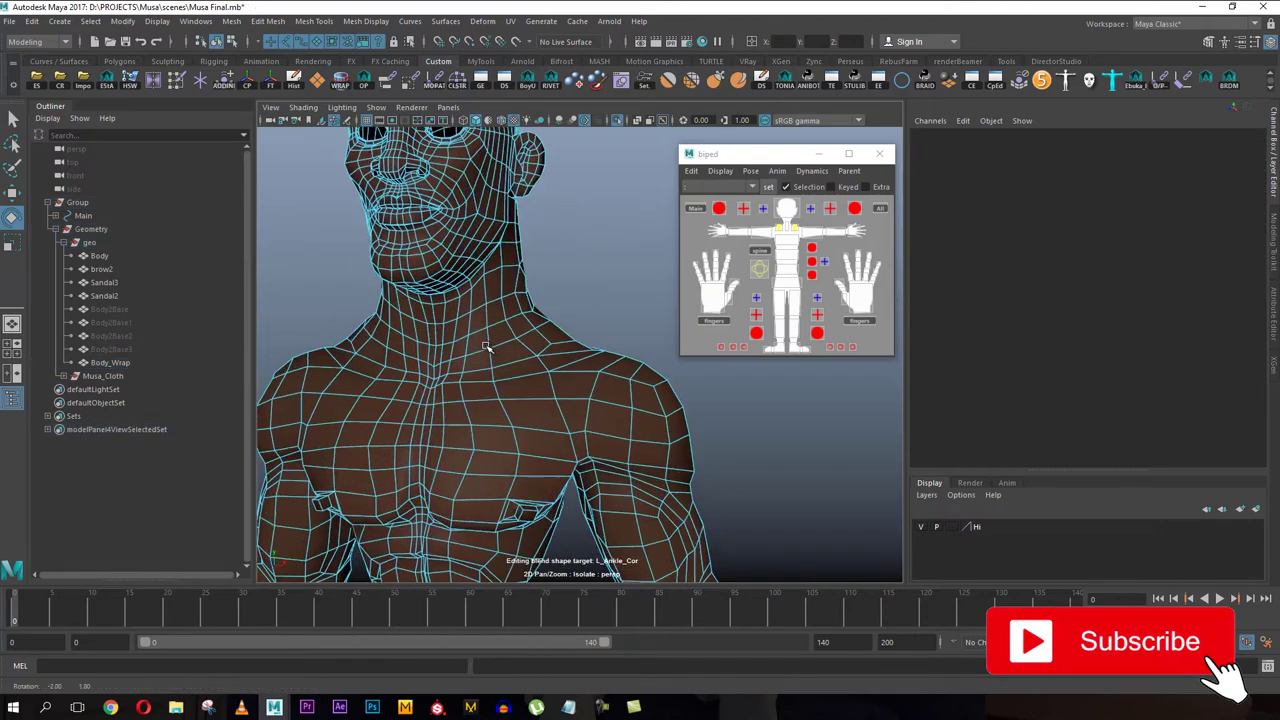
left_click(510, 352)
key("q")
left_click_drag(576, 389, 404, 403, "alt")
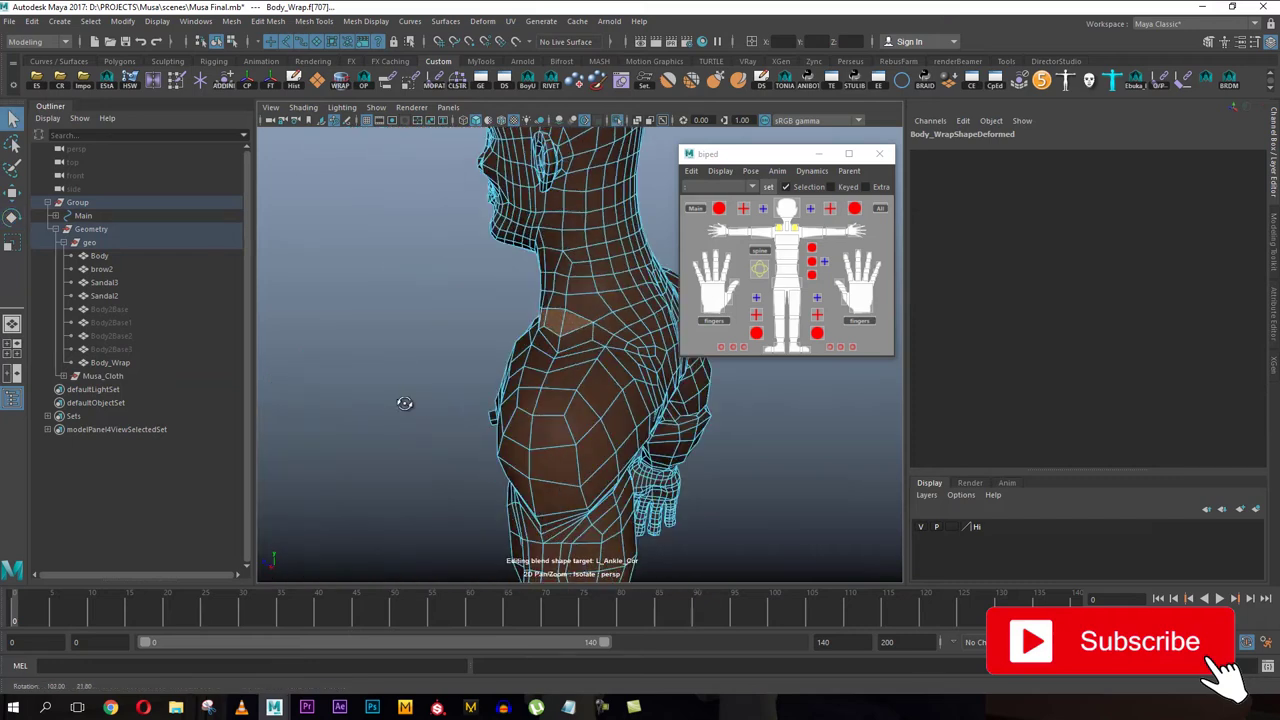
scroll(404, 403, "up", 5)
scroll(500, 350, "up", 5)
key("Delete")
left_click_drag(650, 300, 534, 371, "alt")
left_click(543, 343)
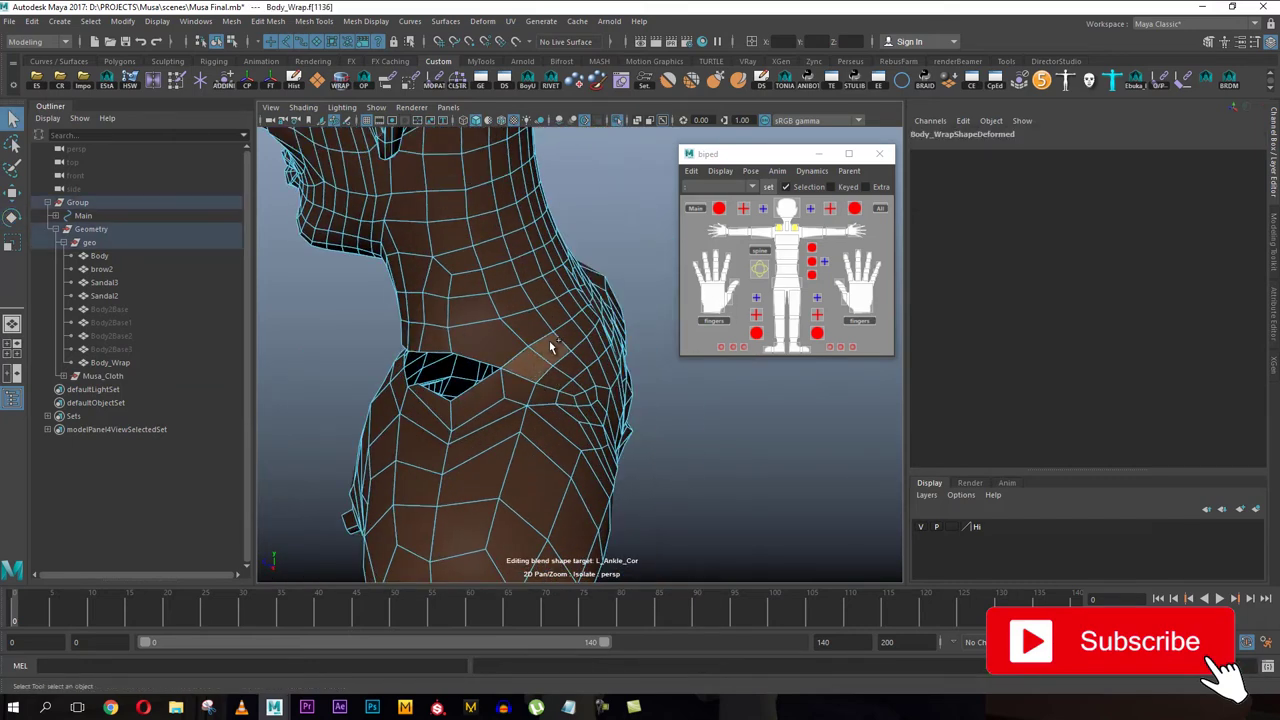
double_click(551, 345)
key("Delete")
Delete the remaining torso and chest faces, undoing one deletion, leaving only the head.
left_click(437, 405)
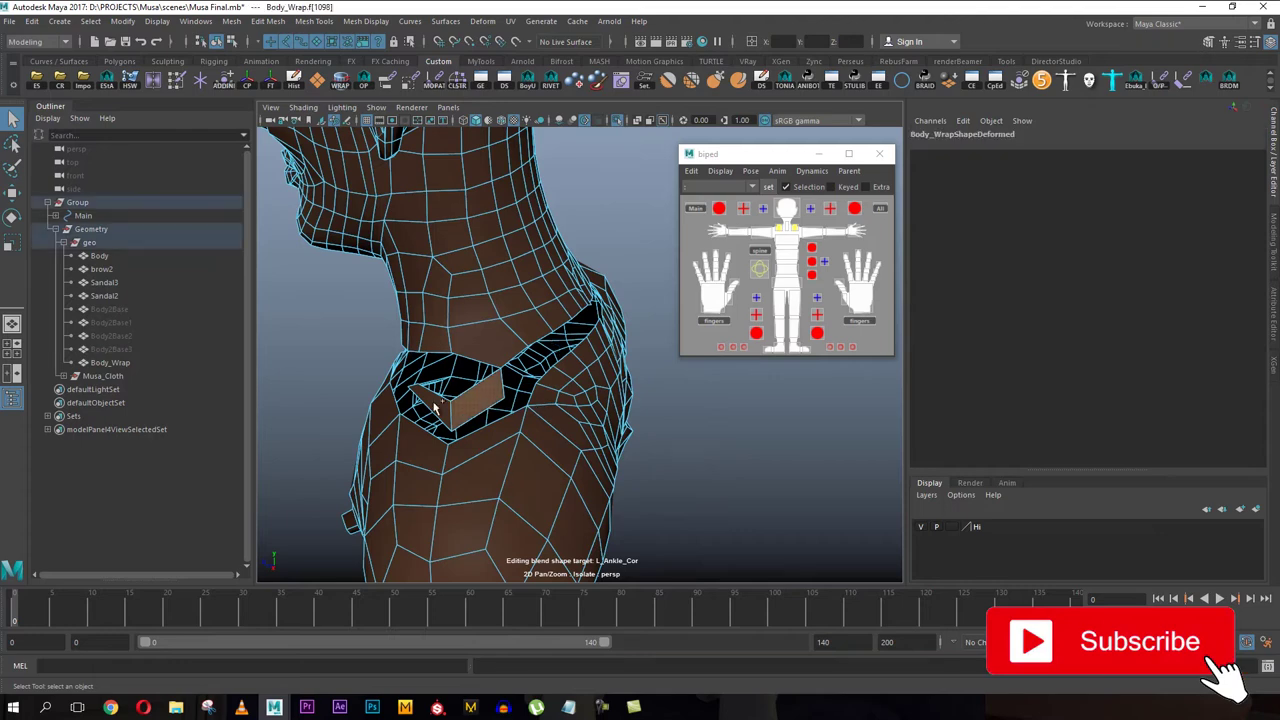
key("Delete")
key("Delete")
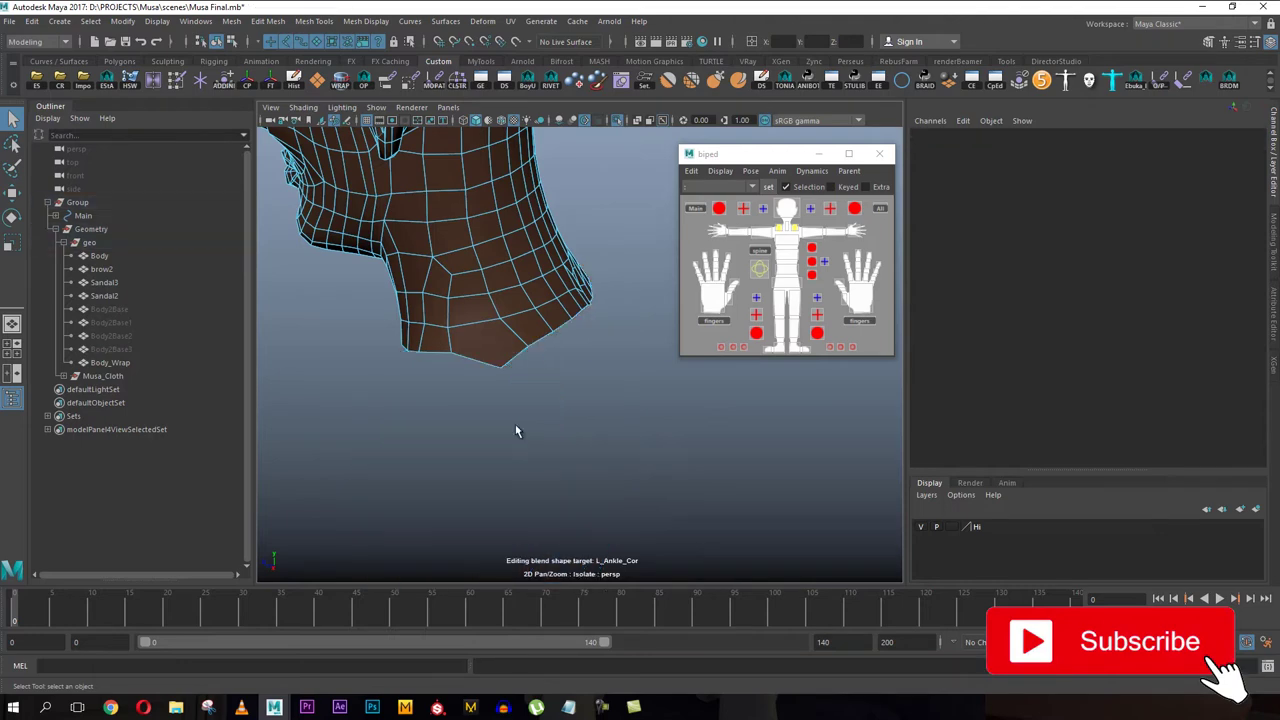
scroll(520, 425, "down", 3)
scroll(560, 415, "down", 3)
scroll(570, 395, "up", 3)
scroll(540, 350, "up", 2)
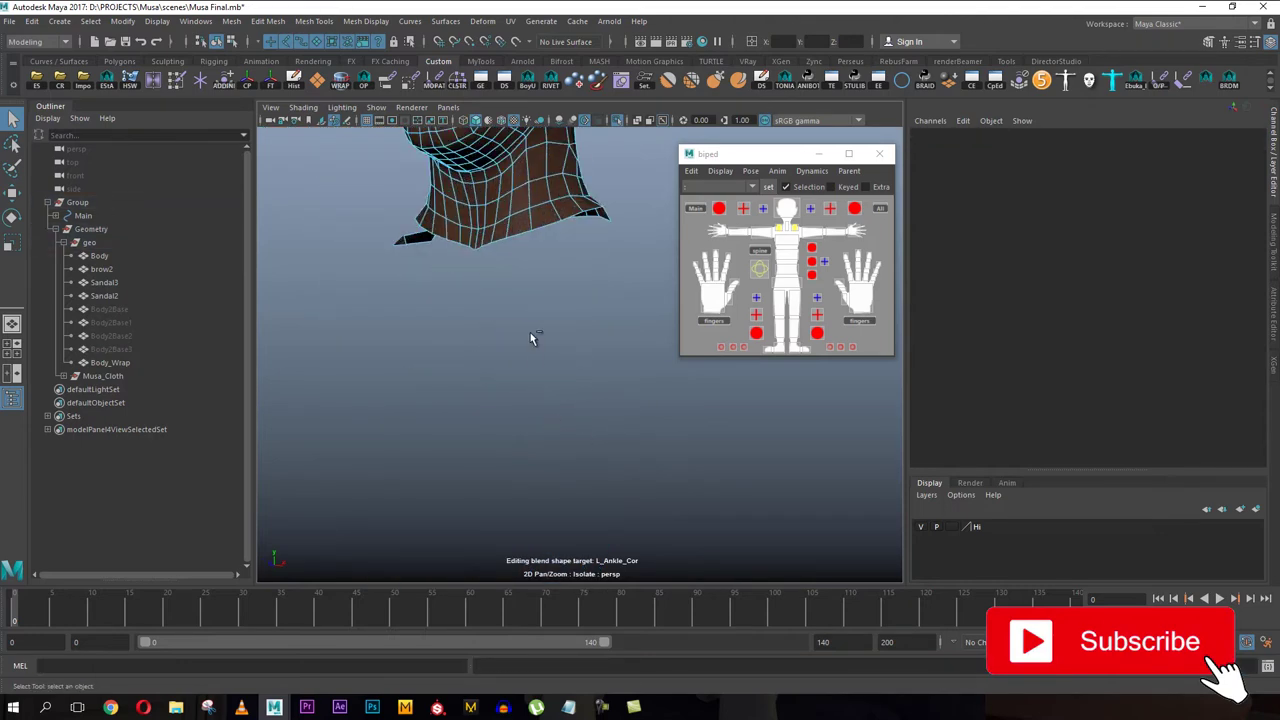
key("ctrl+z")
mouse_move(492, 316)
left_mouse_down("alt")
mouse_move(490, 352)
mouse_move(465, 318)
mouse_move(425, 330)
mouse_move(508, 358)
left_mouse_up("alt")
scroll(465, 318, "up", 3)
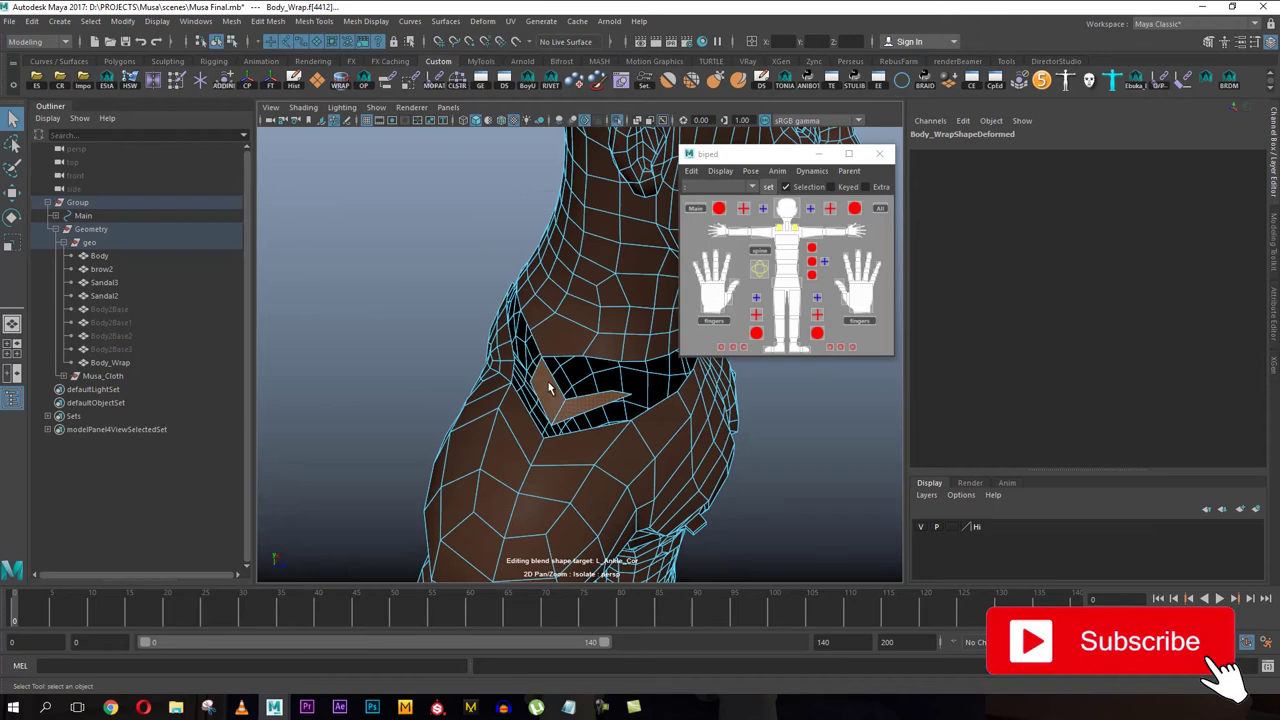
key("Delete")
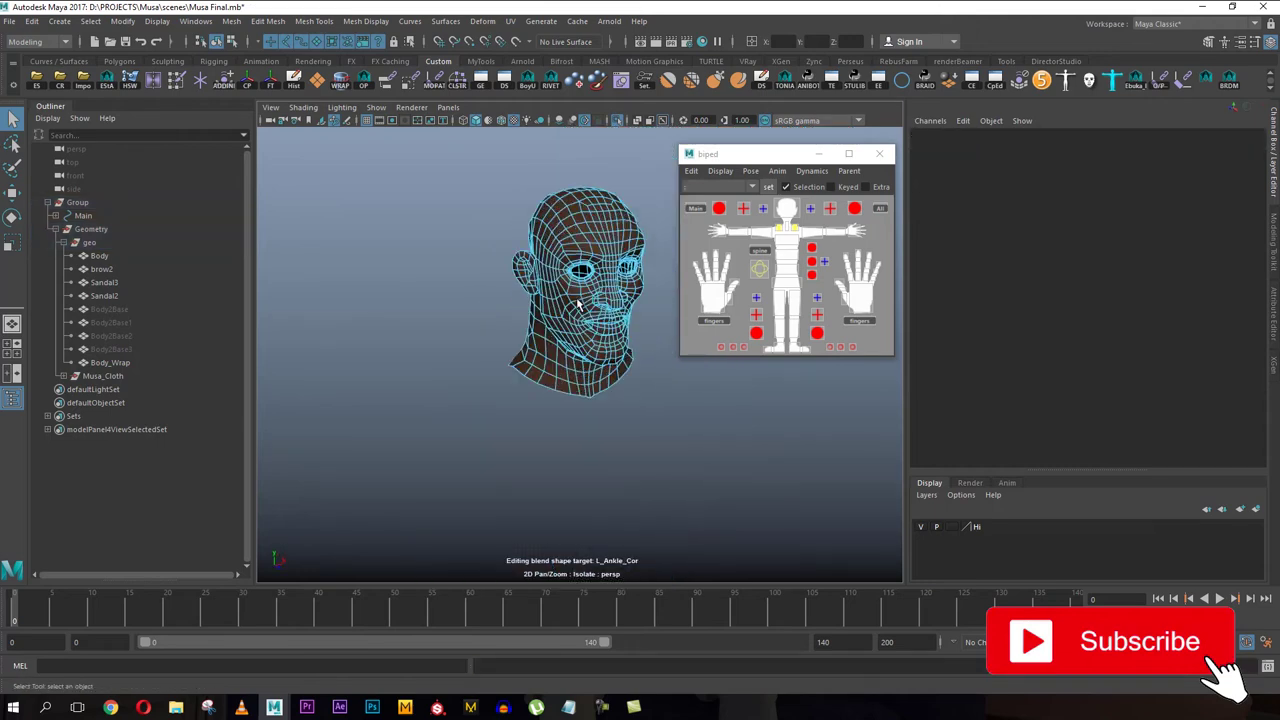
mouse_move(577, 305)
left_mouse_down("alt")
mouse_move(540, 250)
mouse_move(520, 245)
mouse_move(531, 262)
left_mouse_up("alt")
left_click(530, 230)
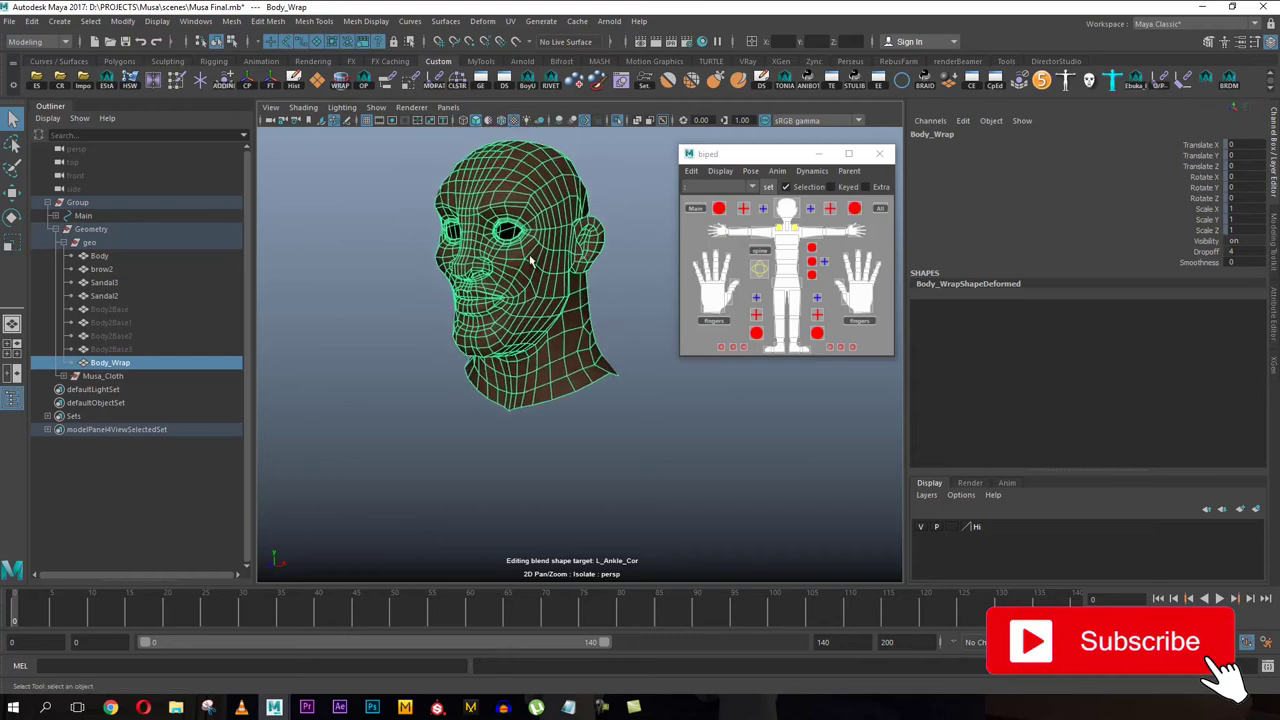
mouse_move(487, 224)
left_mouse_down("alt")
mouse_move(465, 208)
mouse_move(480, 217)
mouse_move(458, 268)
left_mouse_up("alt")
scroll(465, 208, "up", 2)
scroll(460, 203, "down", 2)
left_click(598, 310)
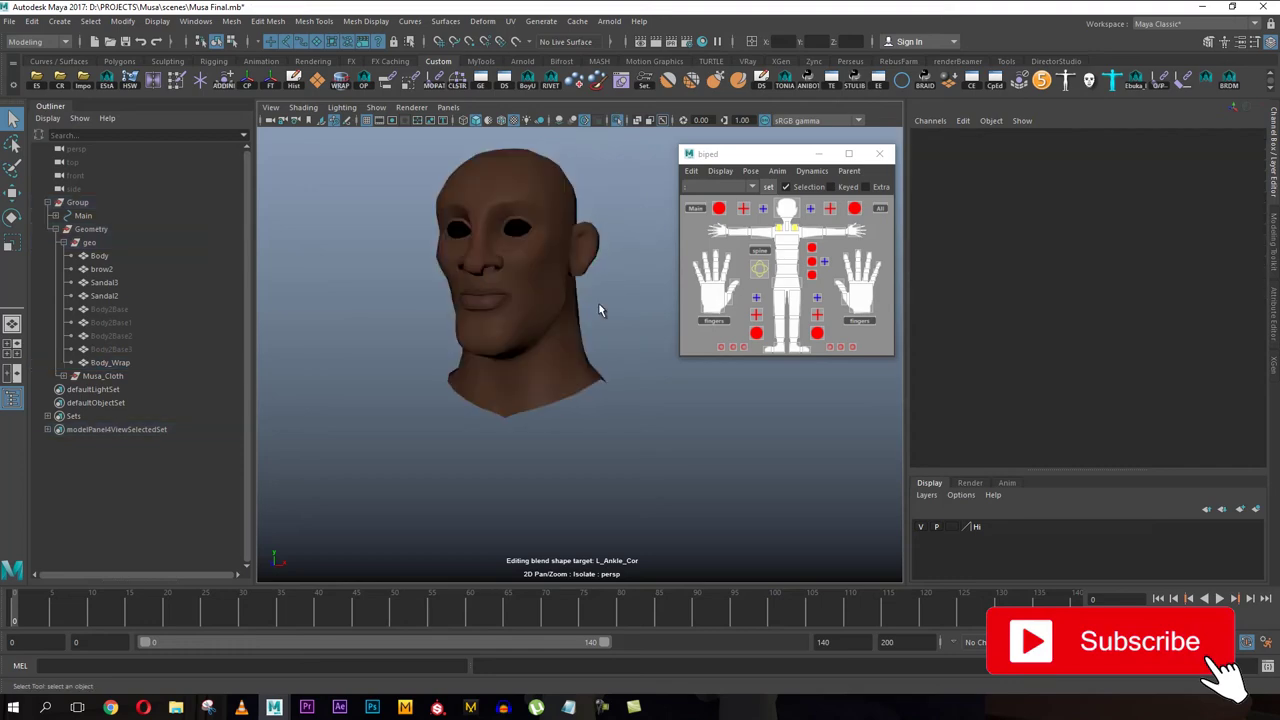
left_click(551, 273)
left_click_drag(551, 273, 510, 305, "alt")
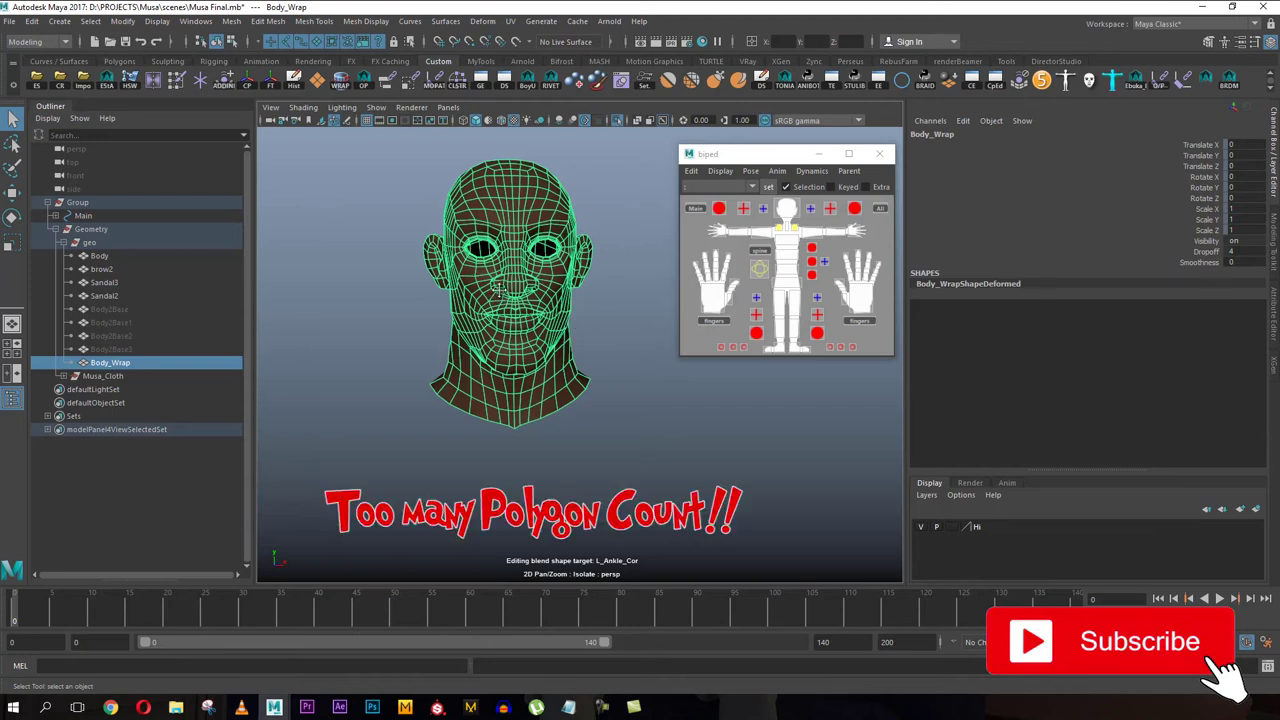
middle_click_drag(490, 298, 518, 321, "alt")
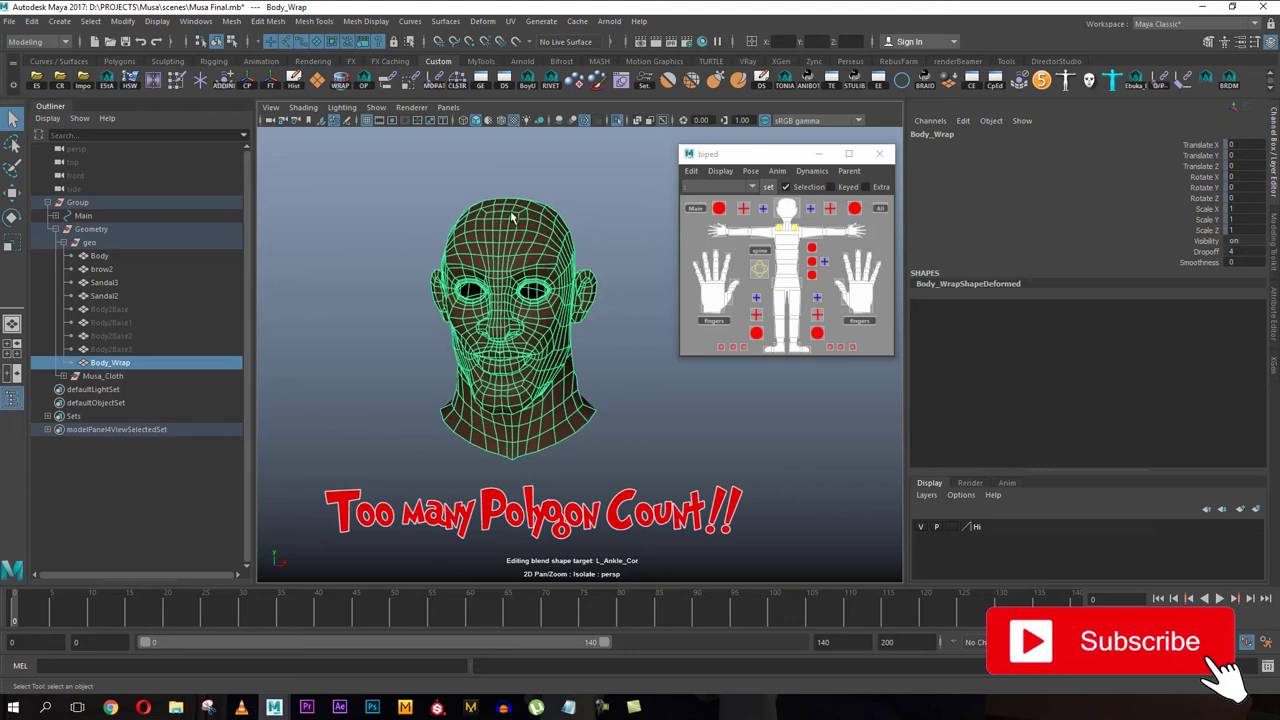
left_click_drag(530, 295, 502, 270, "alt")
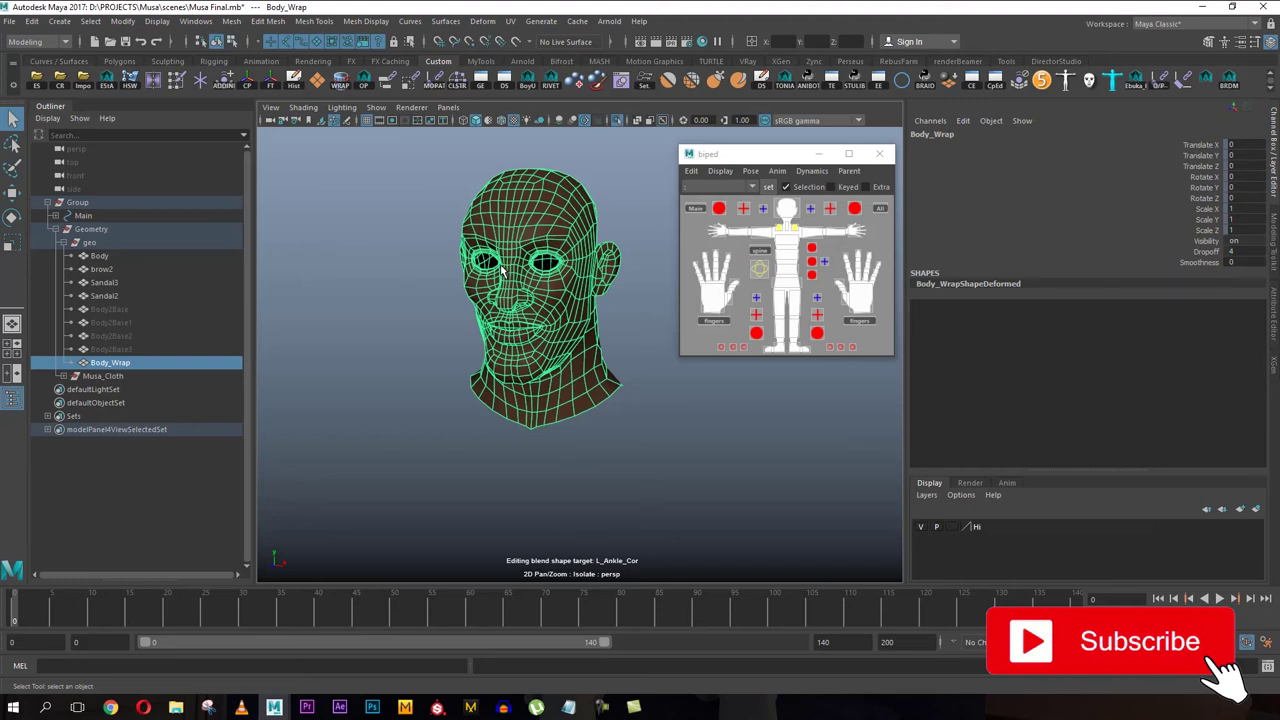
mouse_move(575, 240)
left_mouse_down("alt")
mouse_move(508, 228)
mouse_move(512, 362)
left_mouse_up("alt")
scroll(540, 245, "up", 2)
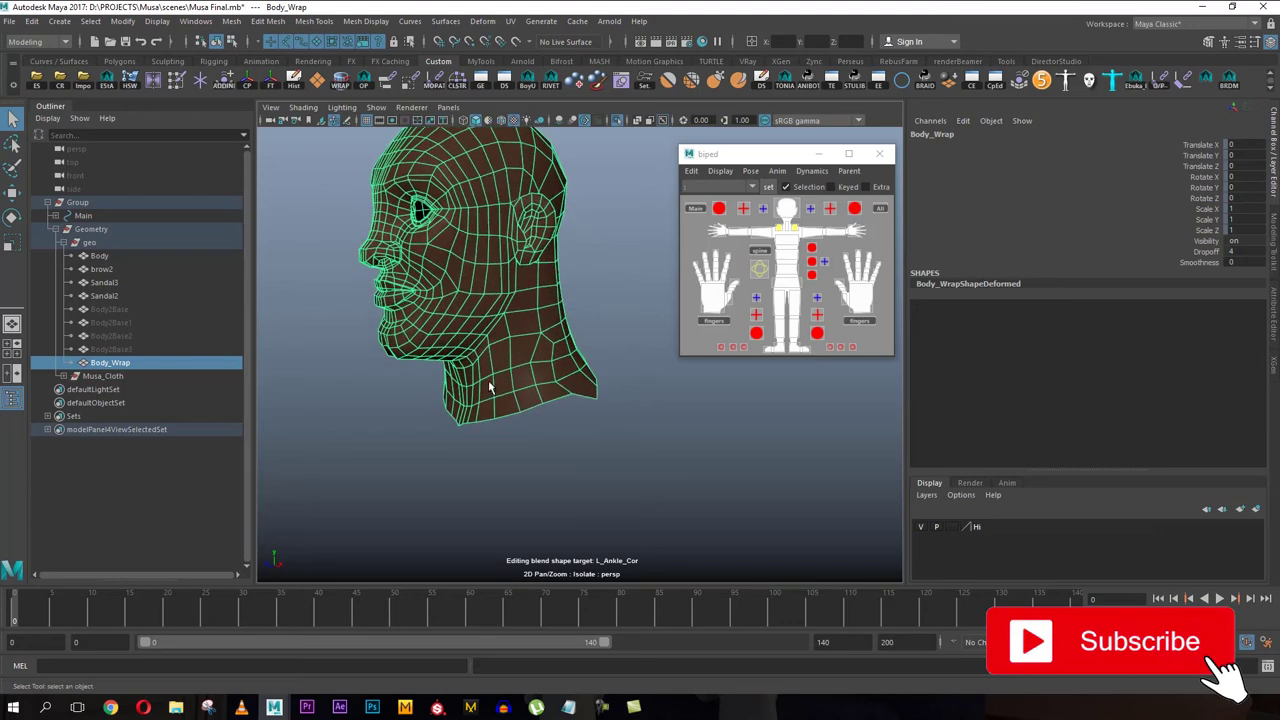
mouse_move(489, 377)
left_mouse_down("alt")
mouse_move(403, 388)
mouse_move(508, 345)
left_mouse_up("alt")
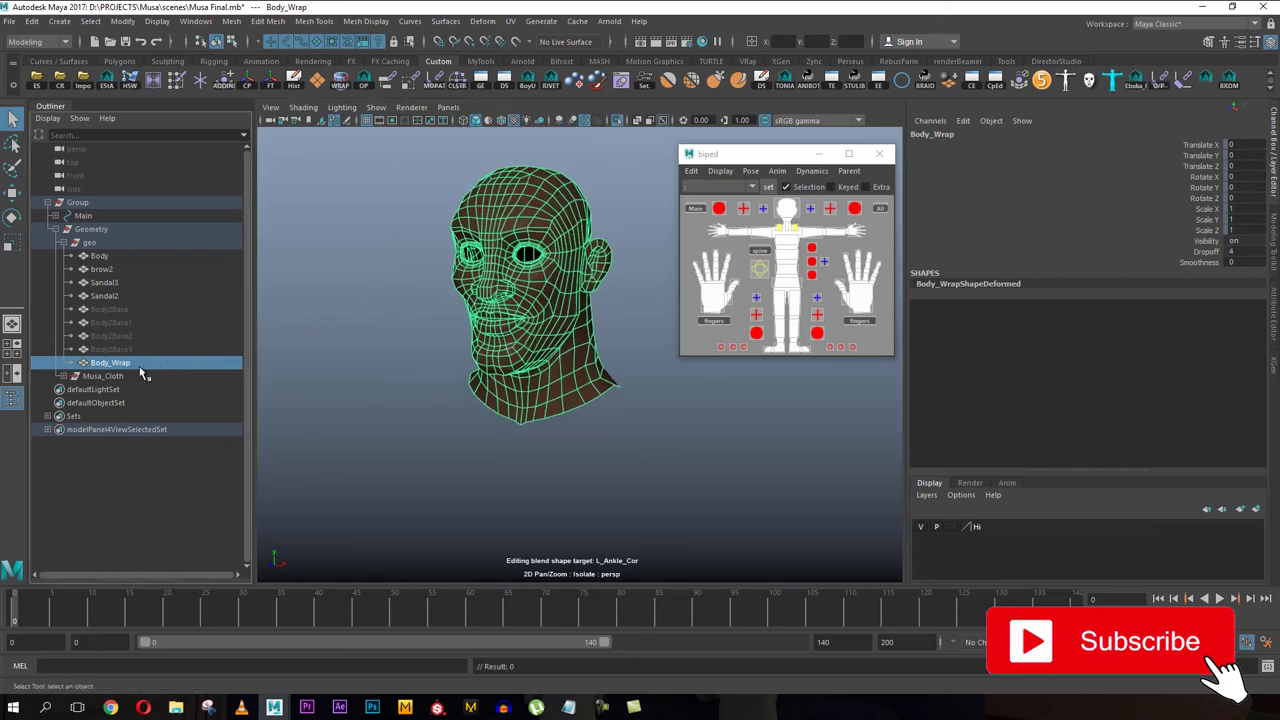
Group Body_Wrap with Ctrl+G and rename the new group to Blend.
key("ctrl+g")
double_click(120, 363)
type("Blend")
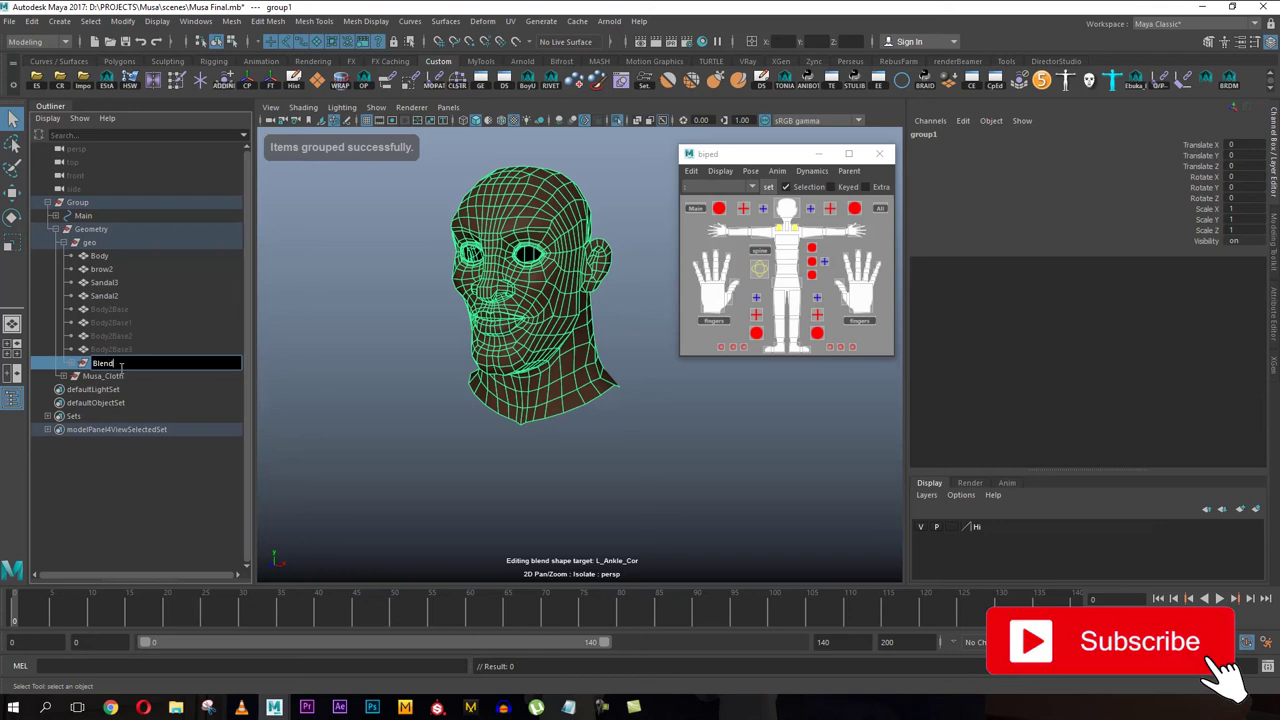
key("Return")
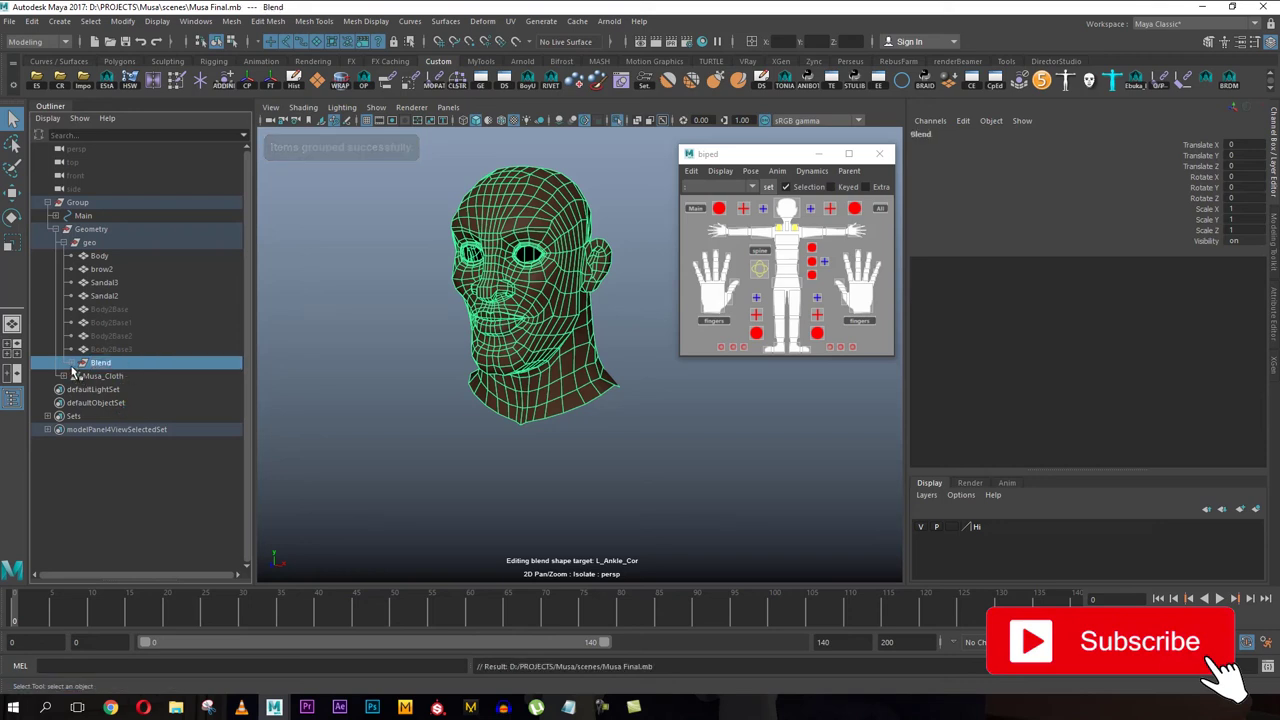
left_click(71, 364)
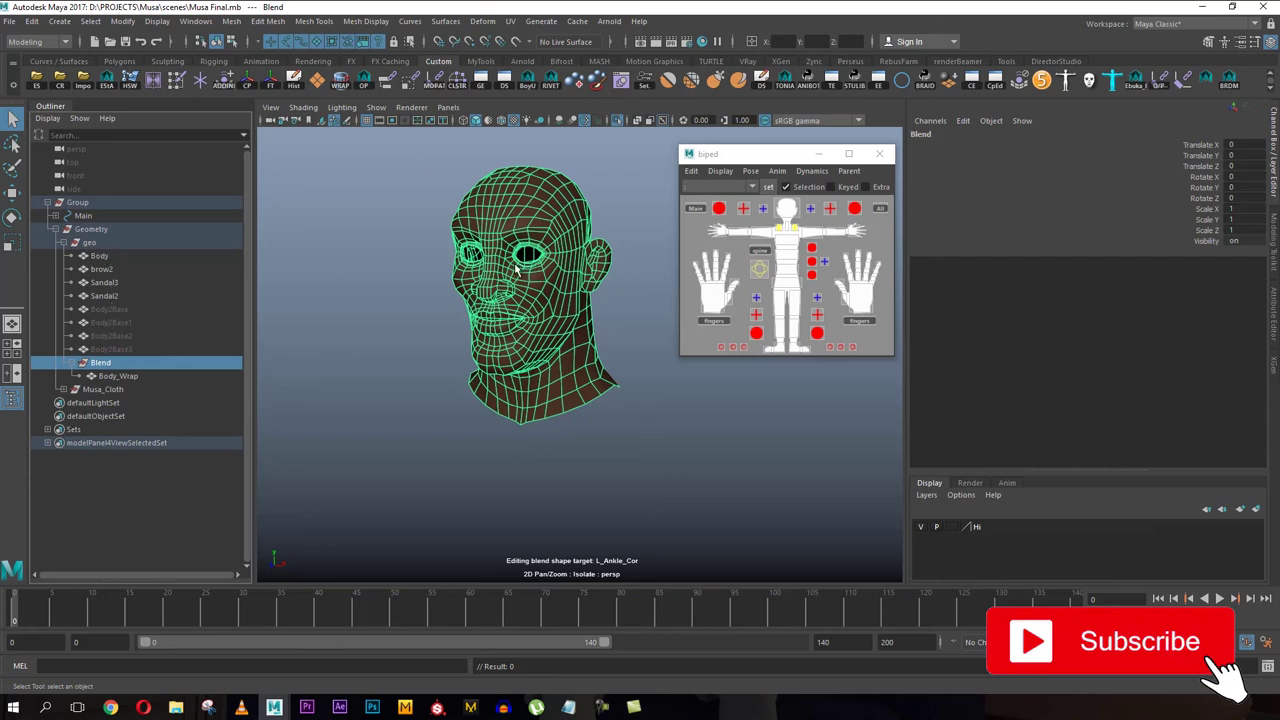
left_click(142, 376)
left_click(118, 363)
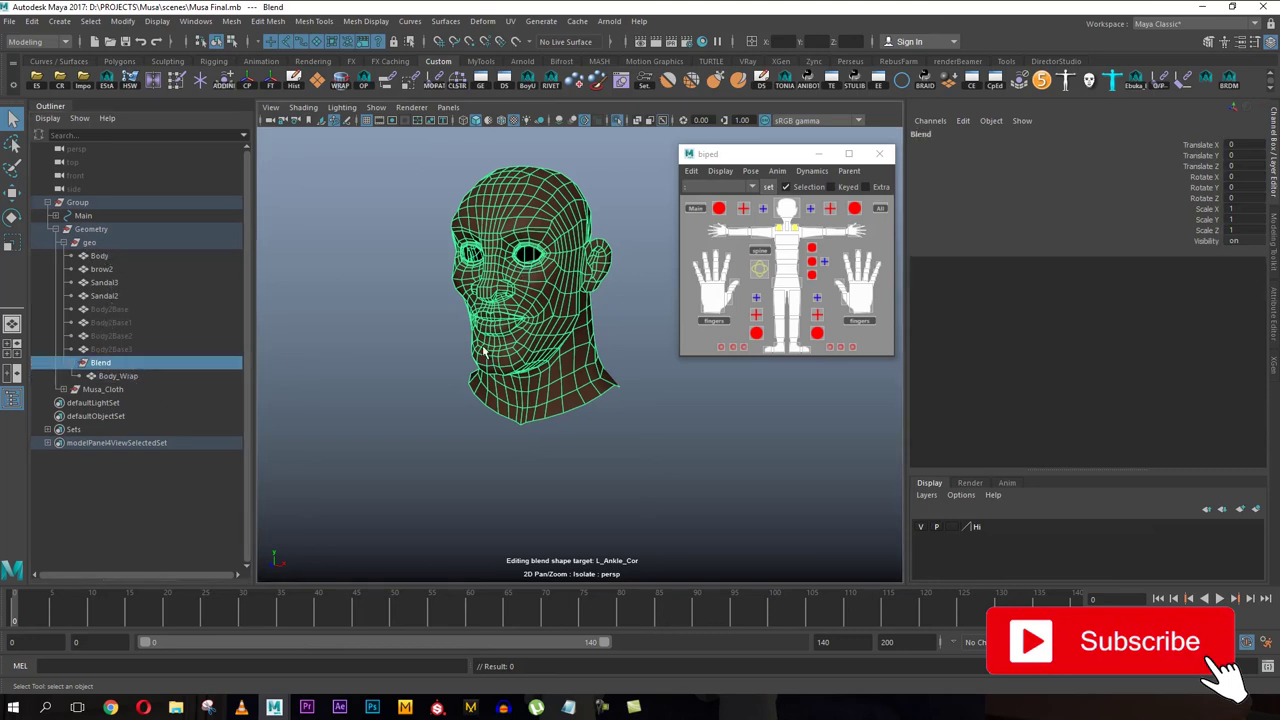
Exit isolation to show the full character again, with the head turned to face forward.
left_click_drag(470, 345, 500, 348, "alt")
scroll(505, 345, "up", 3)
scroll(510, 350, "up", 3)
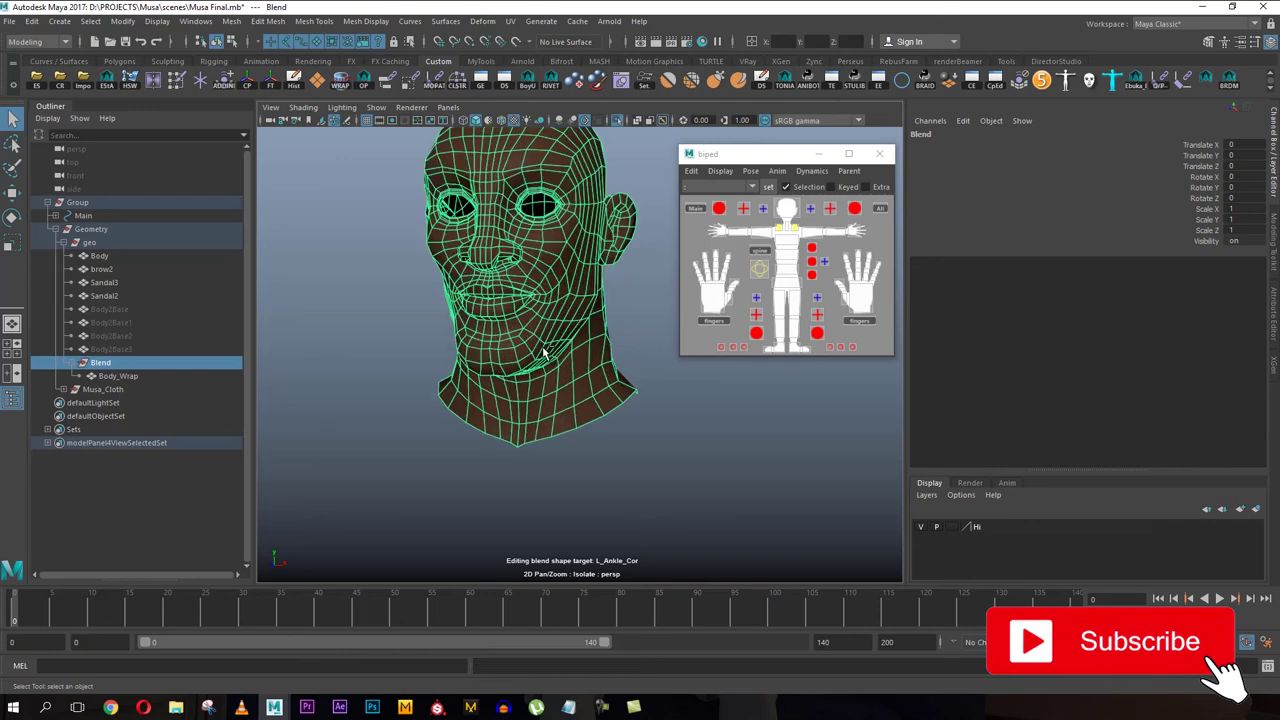
key("ctrl+1")
left_click_drag(521, 355, 543, 348, "alt")
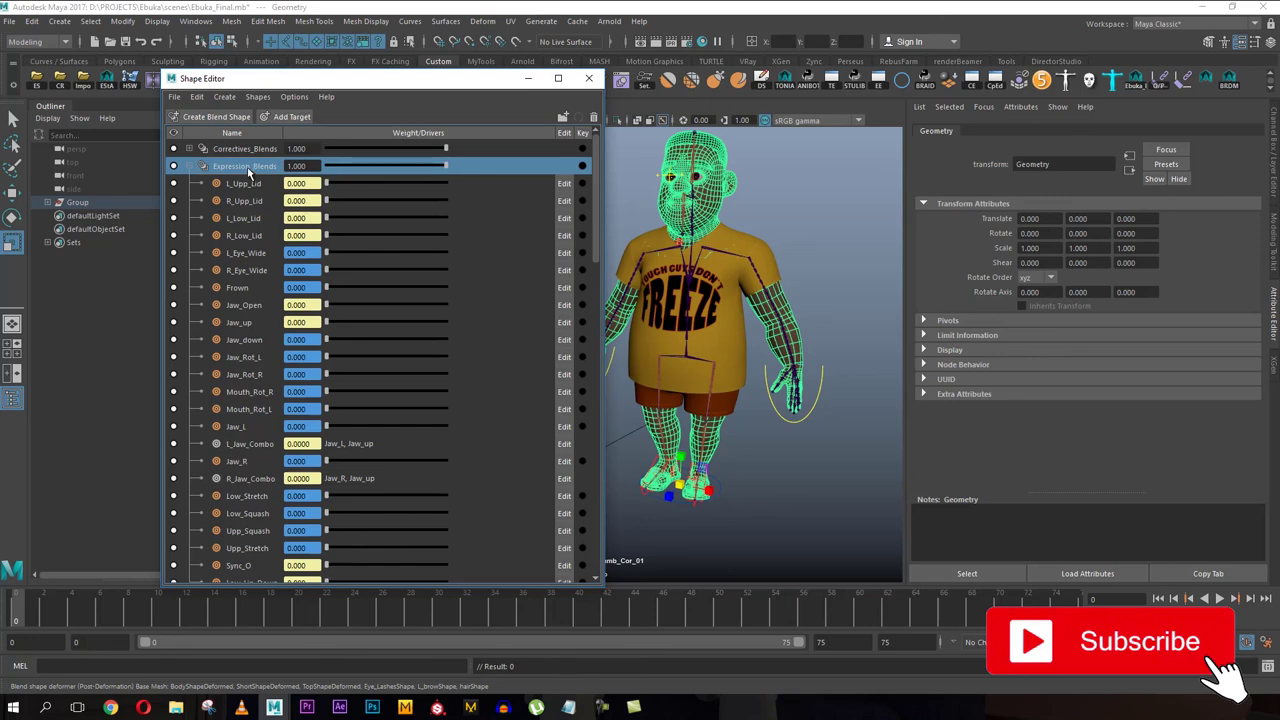
Close the Shape Editor window and zoom in on the character's head.
left_click(589, 78)
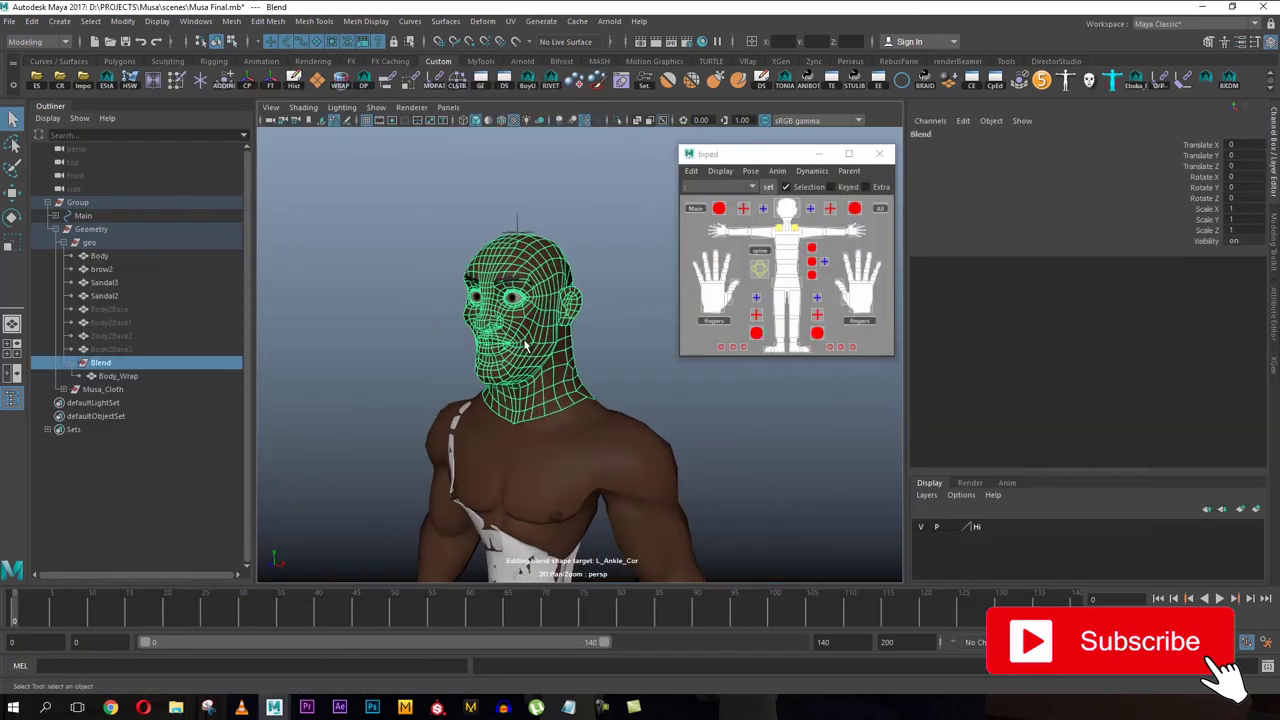
left_click_drag(526, 345, 523, 333, "alt")
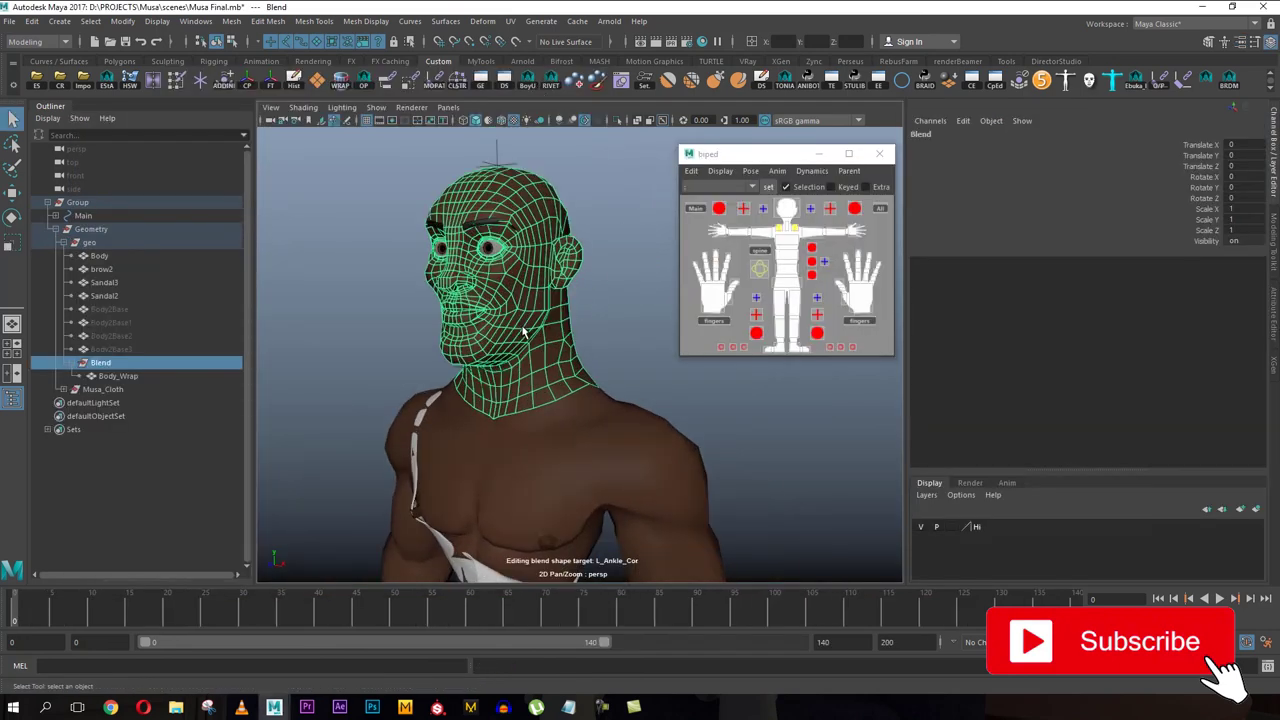